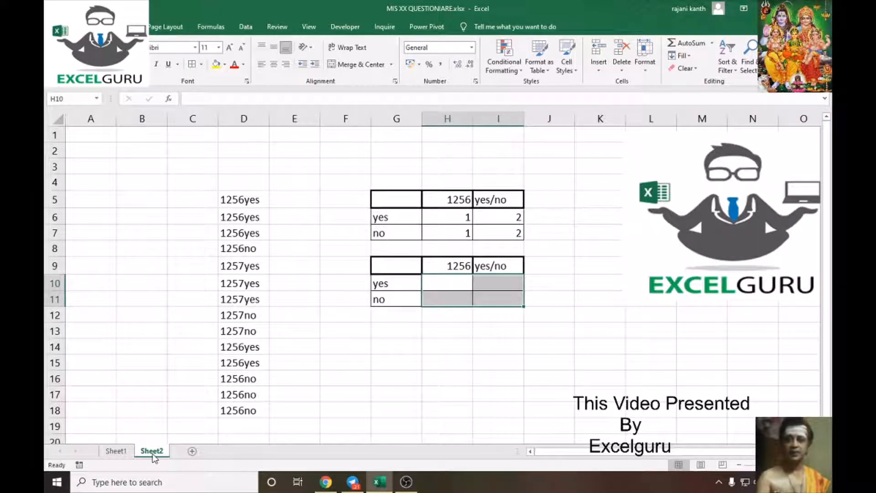
Step: Review the second summary table's yes criterion in G10, its code in H9 and its yes/no header in I9
left_click(404, 285)
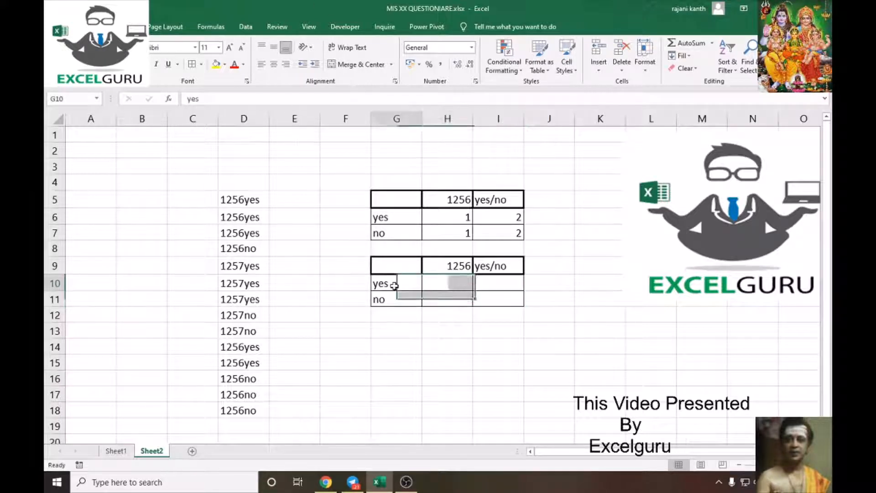
left_click(446, 266)
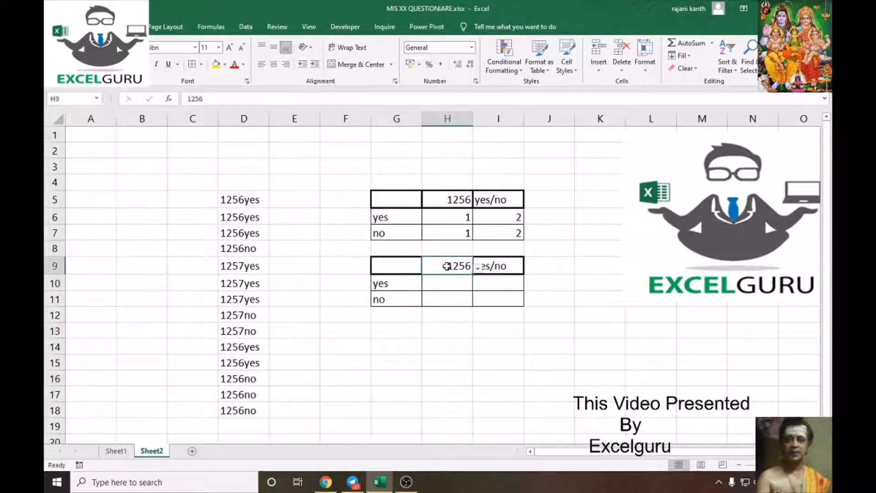
left_click(404, 282)
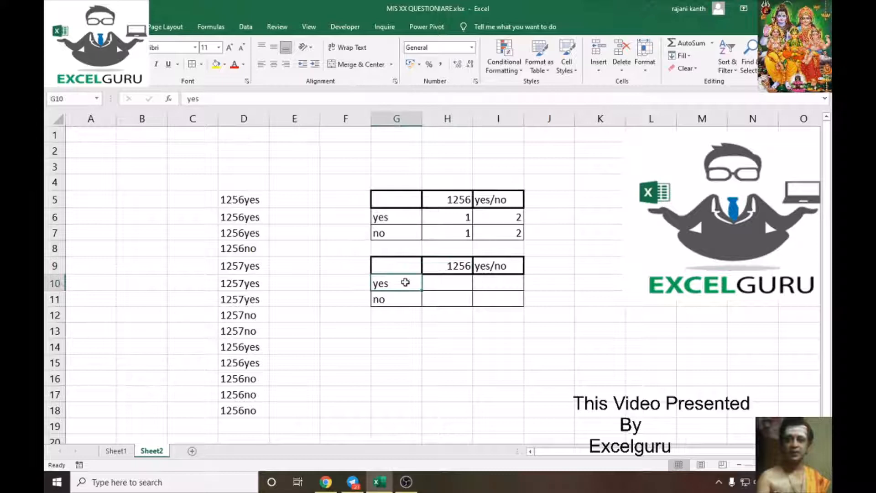
left_click(462, 265)
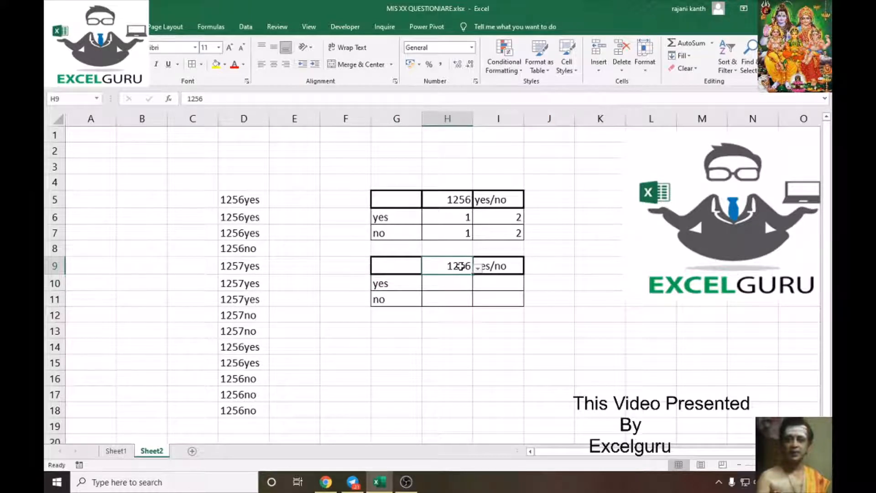
left_click(505, 268)
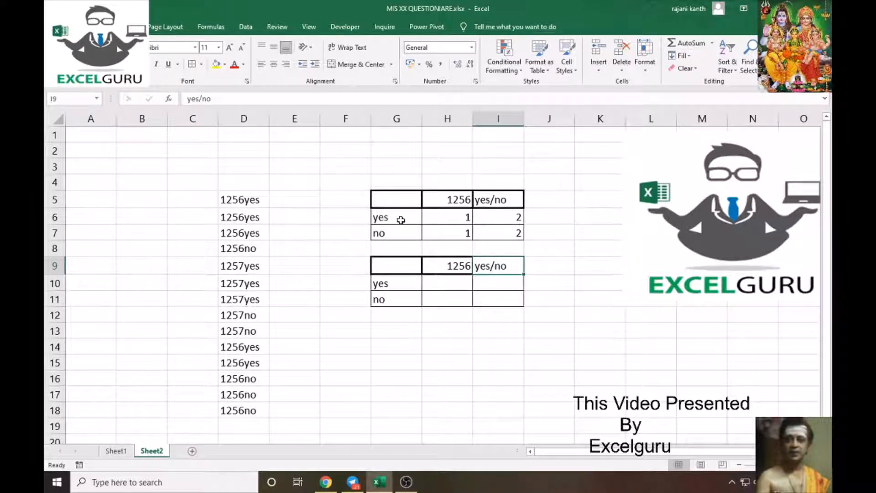
Step: Check the 1256yes entries in column D and highlight them together in D5:D7 and D14:D15
left_click(236, 201)
left_click(247, 219)
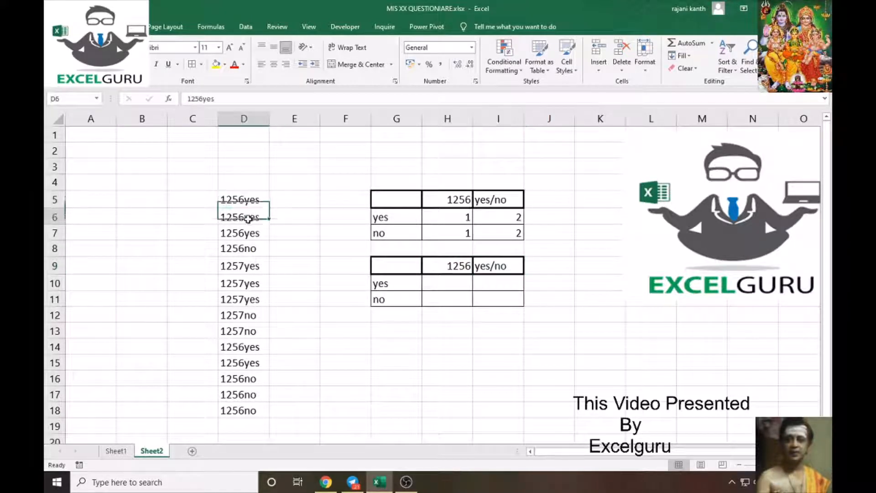
left_click(249, 234)
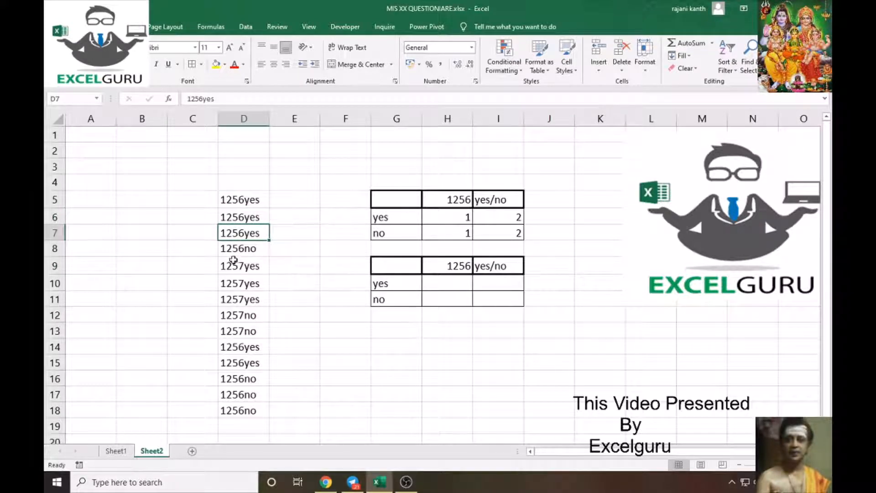
left_click(256, 363)
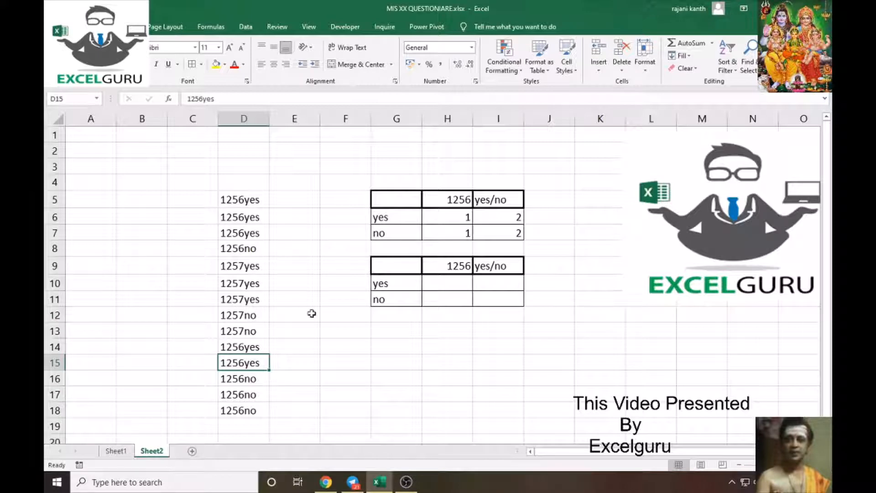
left_click_drag(249, 347, 246, 360)
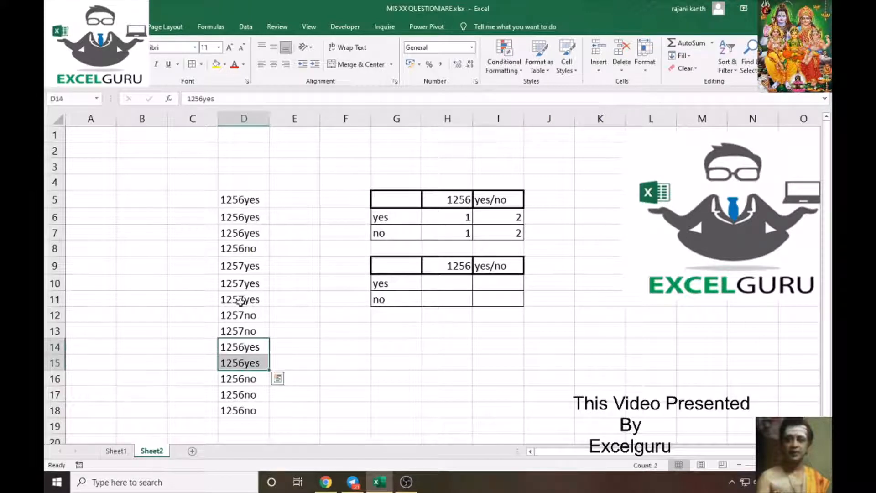
left_click_drag(246, 200, 245, 231, "ctrl")
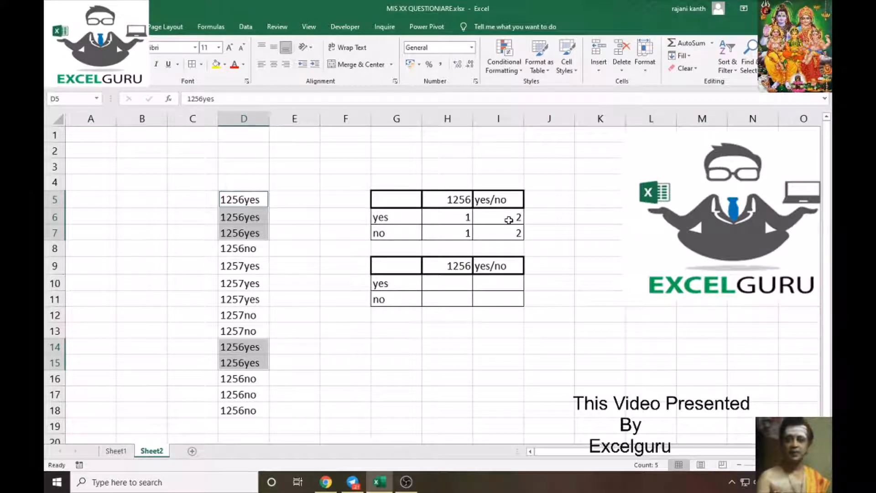
Step: Highlight every yes entry for codes 1256 and 1257 in D5:D7, D9:D11 and D14:D15, and compare the two codes
left_click(342, 290)
left_click(256, 198)
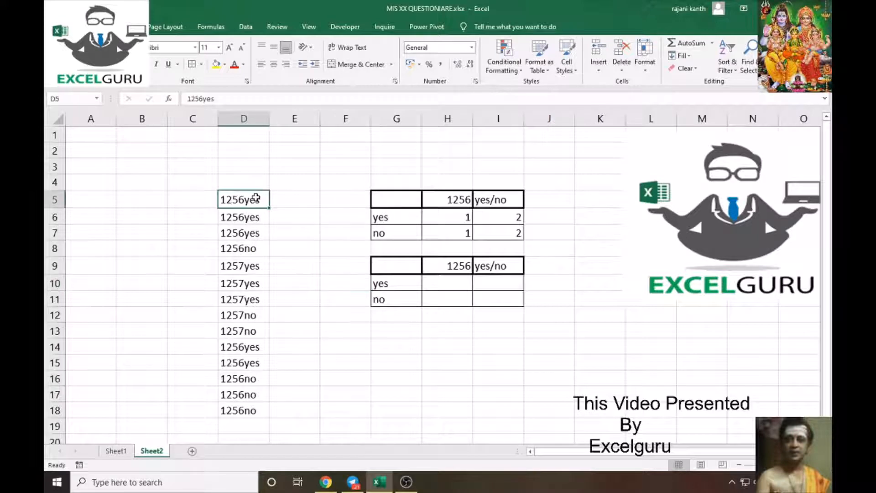
left_click(255, 222)
left_click(257, 231)
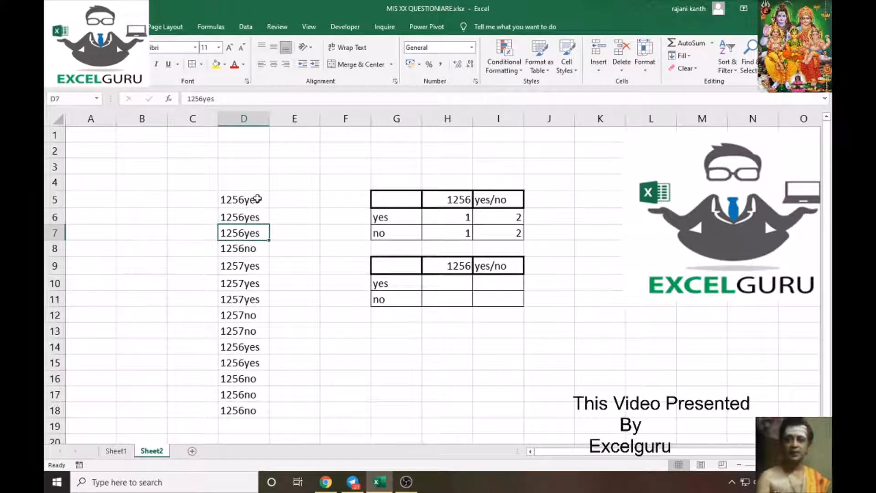
left_click_drag(258, 199, 256, 233)
left_click_drag(269, 264, 261, 284)
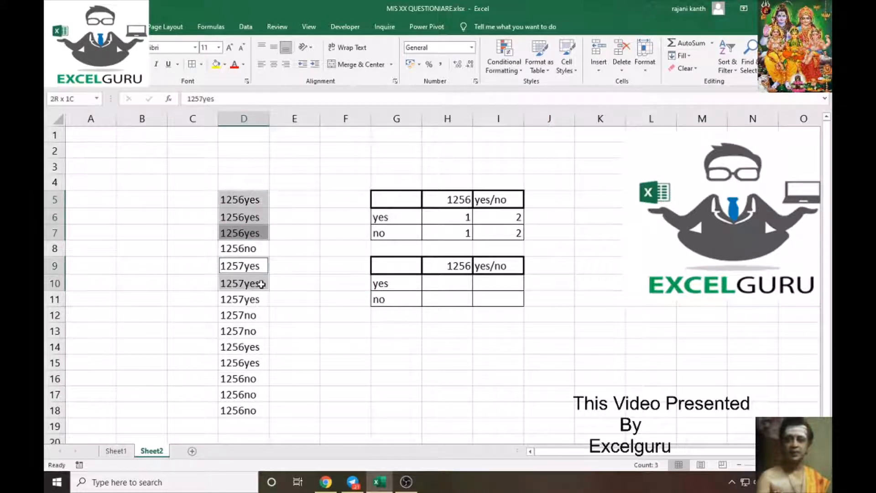
left_click(259, 300, "ctrl")
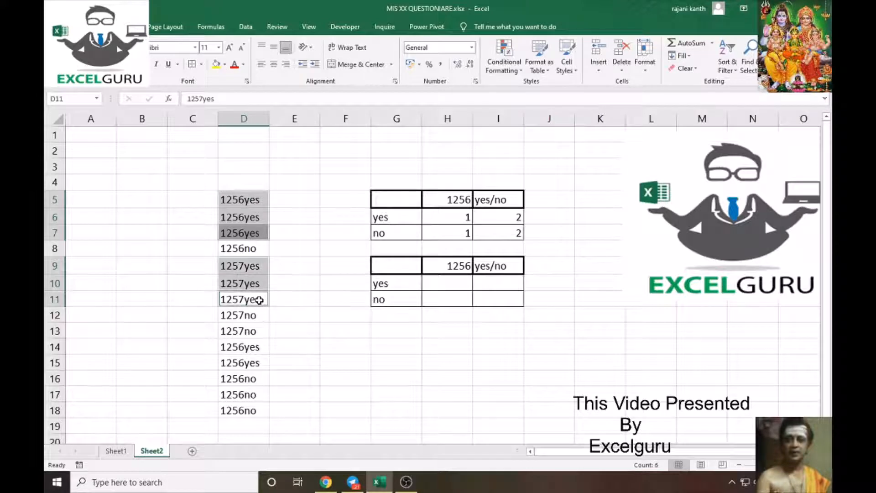
left_click_drag(255, 347, 251, 361)
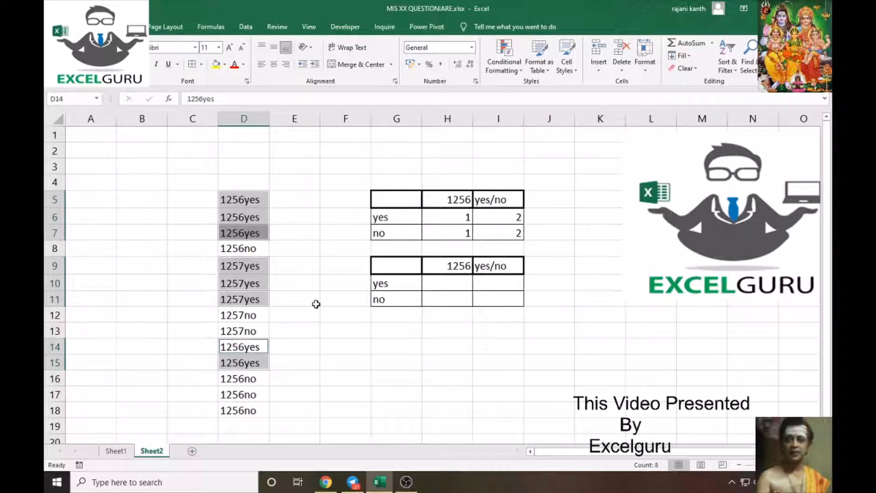
left_click(229, 267)
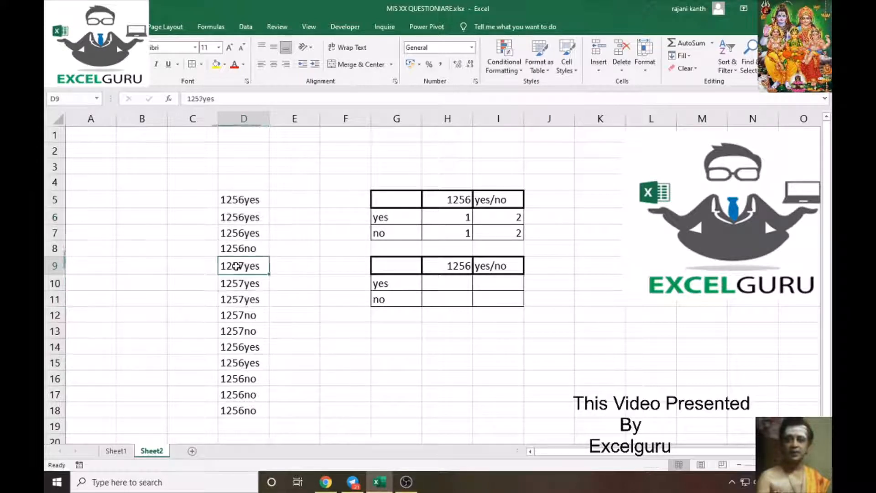
left_click(236, 234)
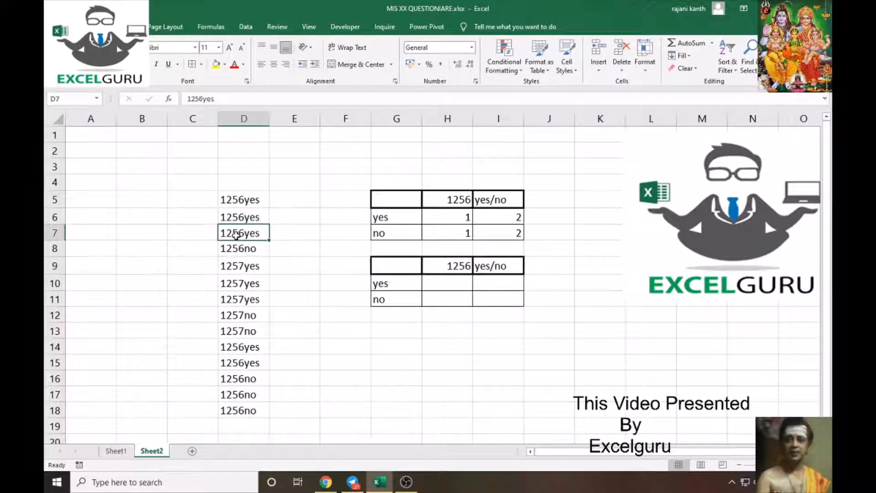
Step: Examine the first table's formulas in I6 and H6 together with their criteria in G6 and H5
left_click(519, 218)
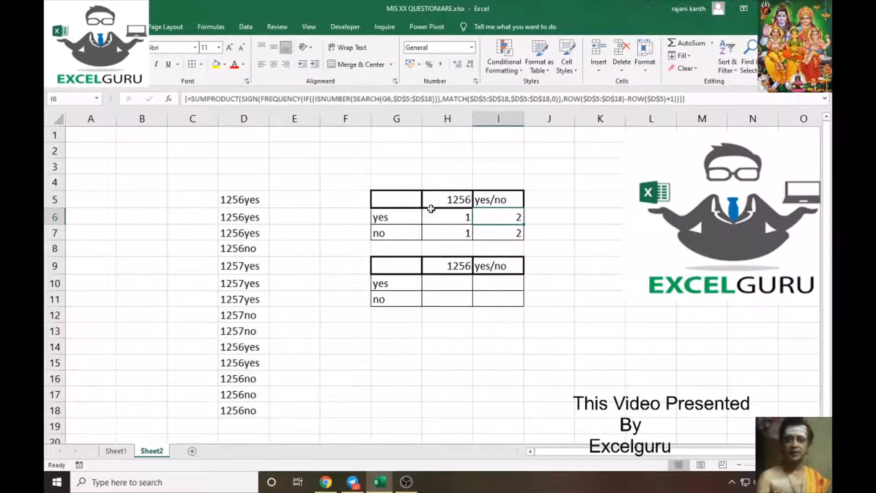
left_click(388, 218)
left_click(447, 201)
left_click(405, 217)
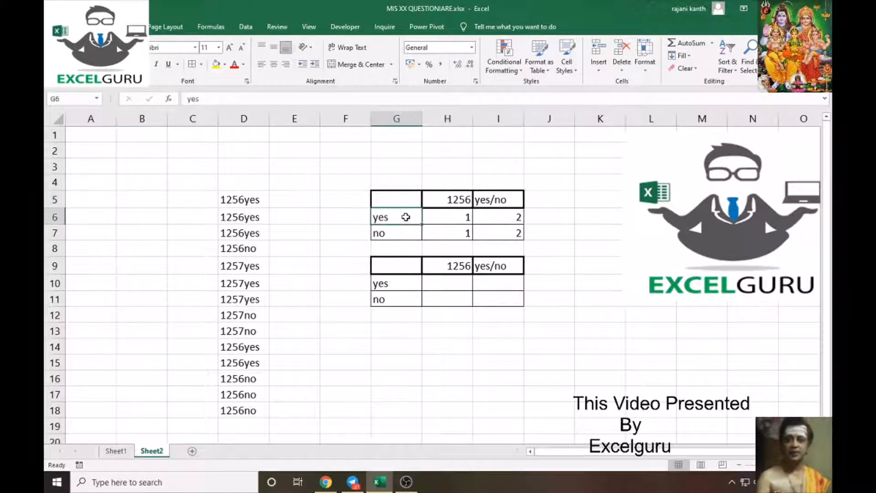
left_click(447, 199)
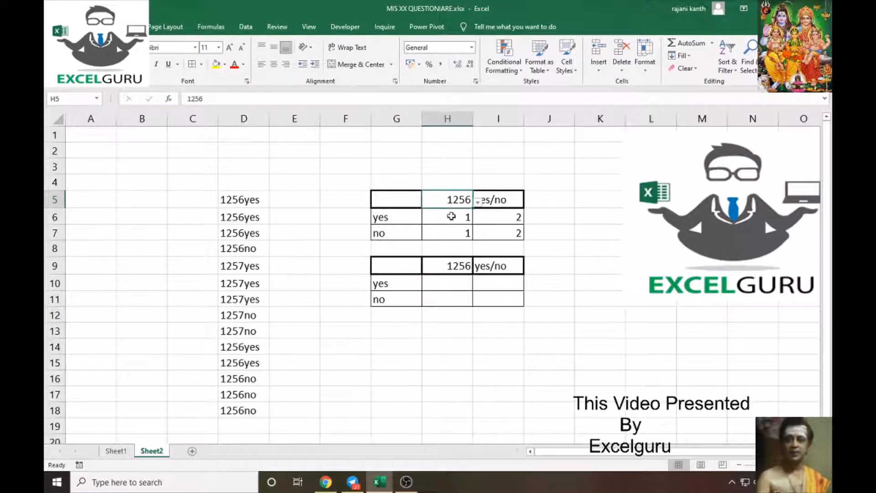
left_click(447, 216)
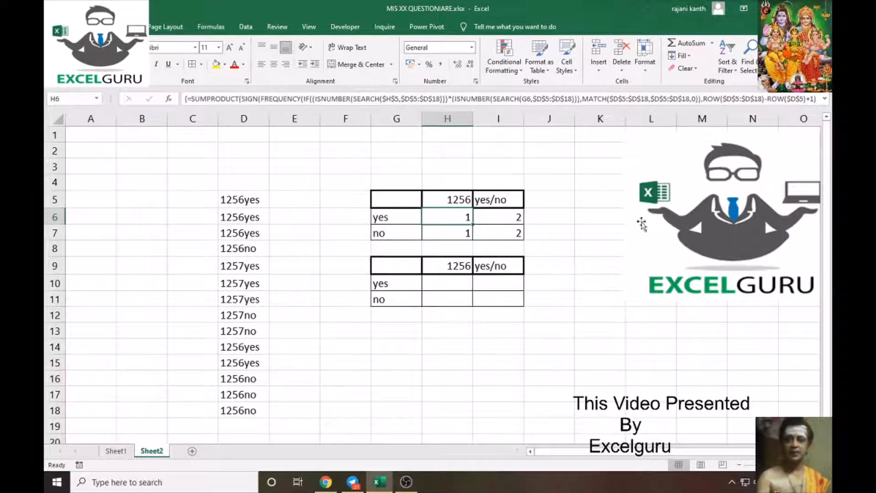
Step: Select the duplicate 1256yes entries in D5:D7 and D14:D15
left_click_drag(244, 201, 253, 234)
left_click(260, 235)
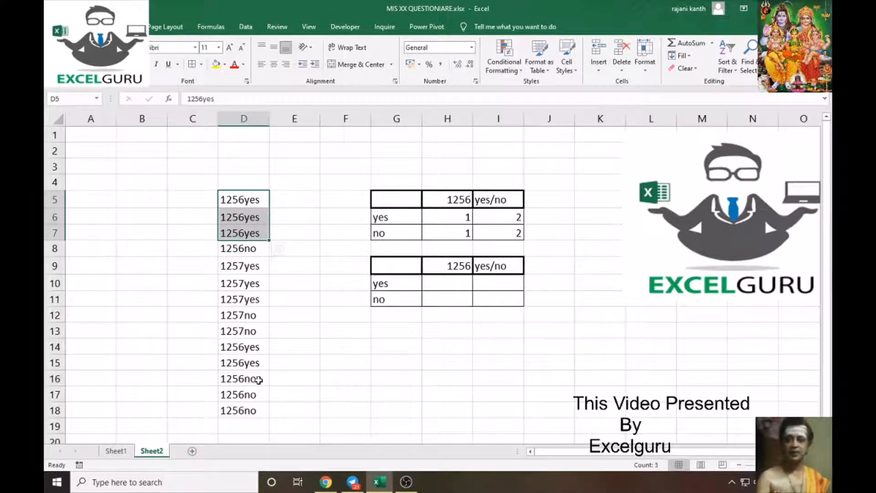
left_click(257, 365, "ctrl")
left_click(255, 347, "ctrl")
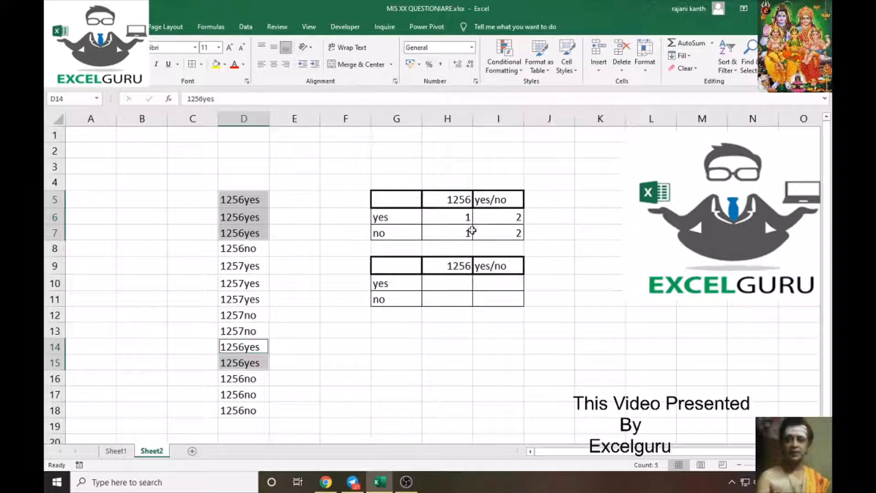
Step: Choose 1257 as the first table's code in H5 and check the formulas in H6 and H7
left_click(449, 199)
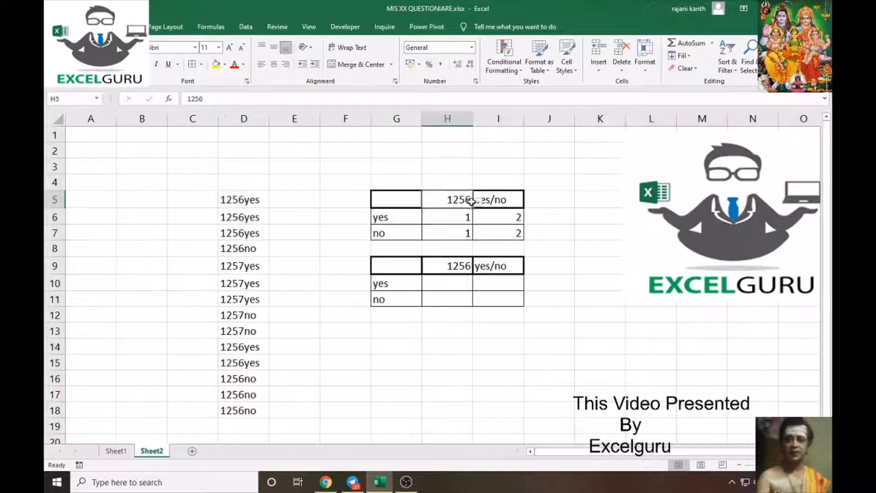
left_click(478, 201)
left_click(431, 225)
left_click(444, 218)
left_click(449, 232)
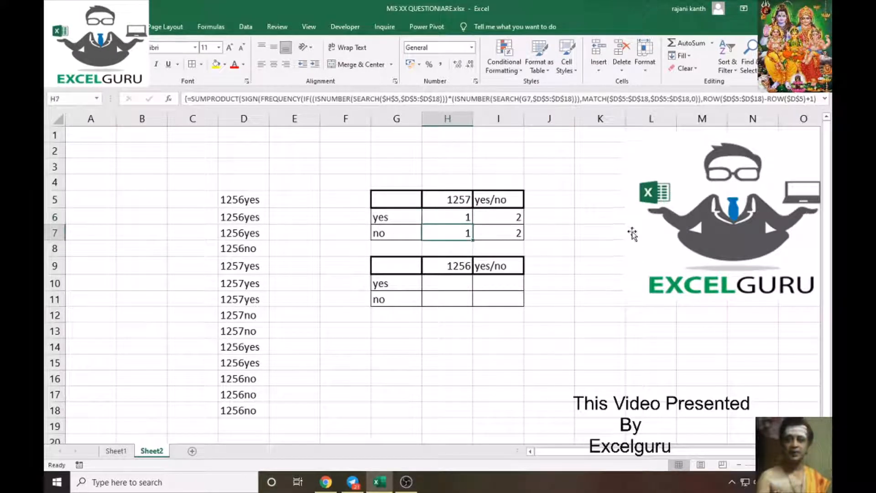
Step: Choose 1256 as the first table's code in H5 and review the yes criterion in G6 and the formula in H7
left_click(452, 200)
left_click(477, 202)
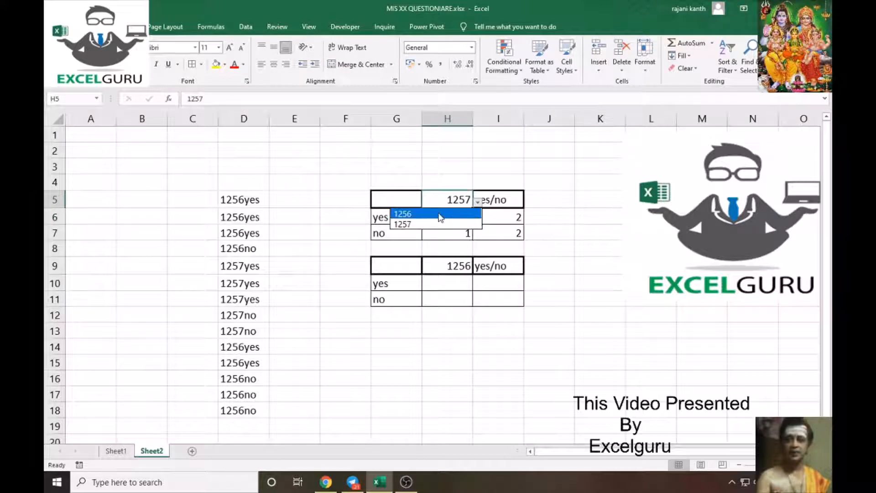
left_click(447, 215)
left_click(389, 219)
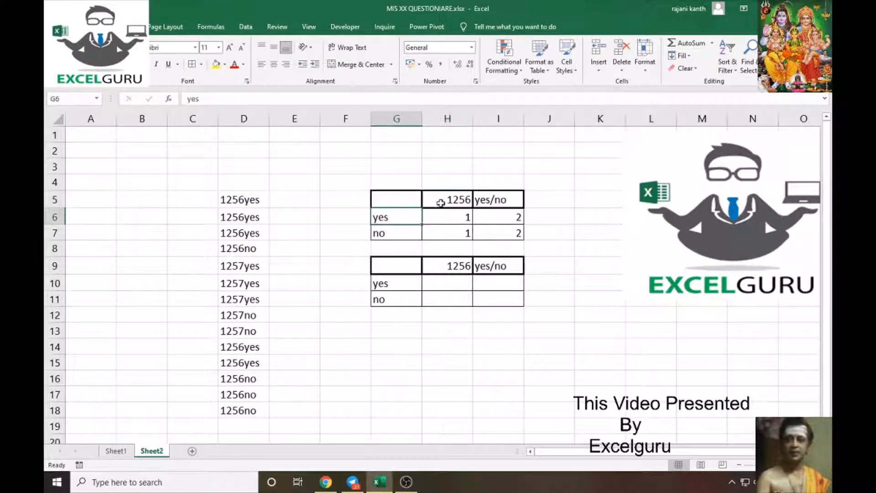
left_click(458, 200)
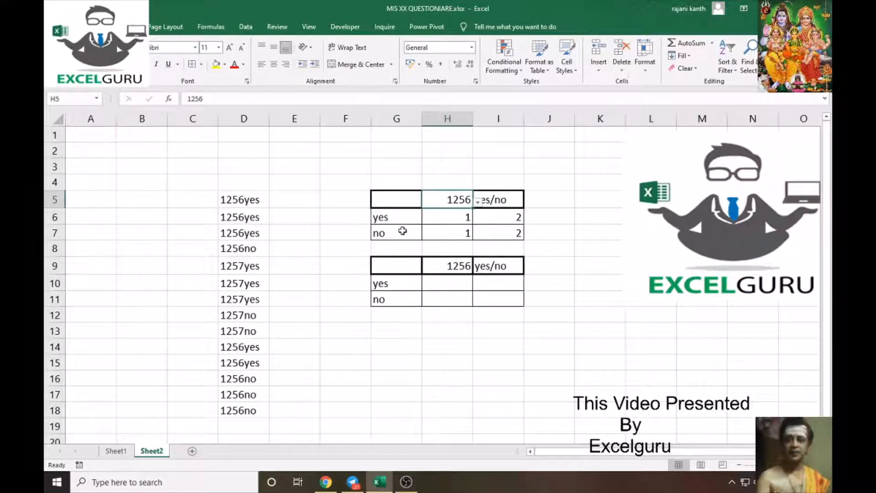
left_click(452, 231)
left_click(447, 298)
left_click(447, 362)
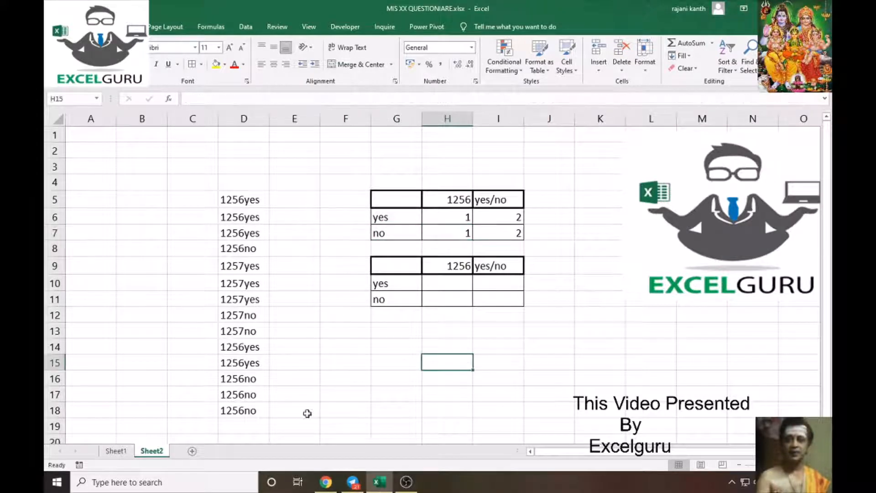
Step: Start a SEARCH formula in H10 with the absolute reference $H$9 as the text to find
left_click(442, 285)
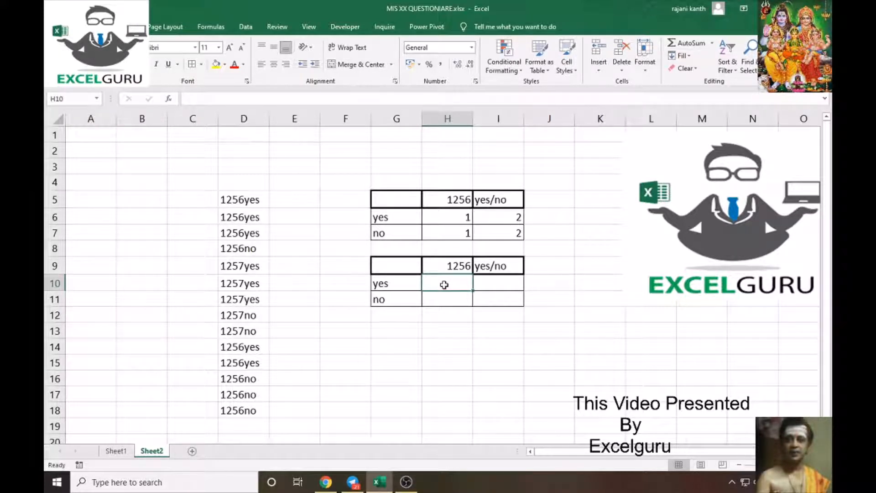
type("=")
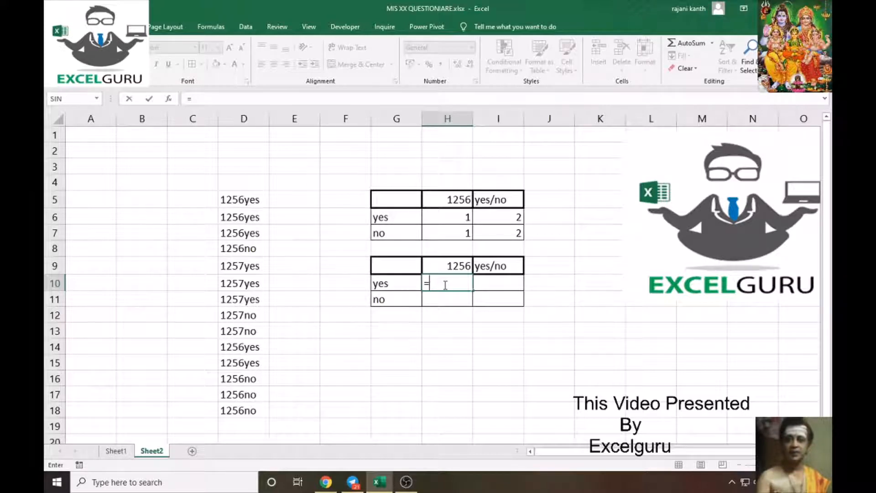
type("search")
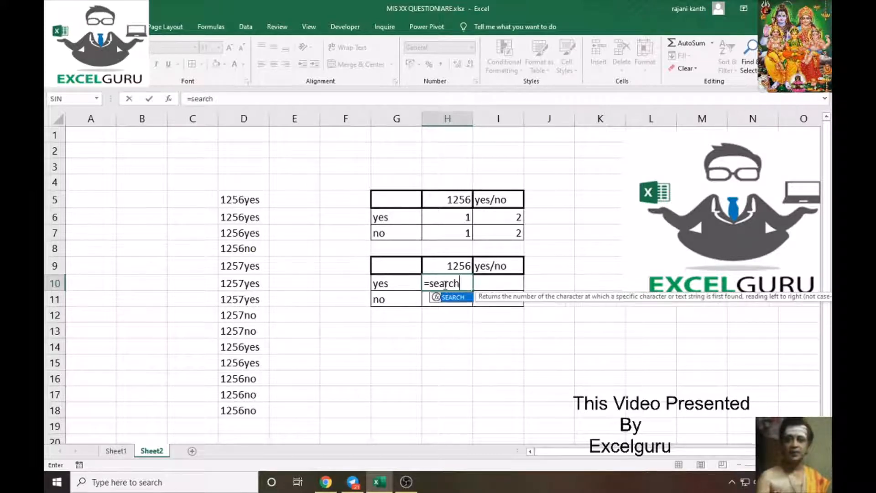
key("Tab")
key("Up")
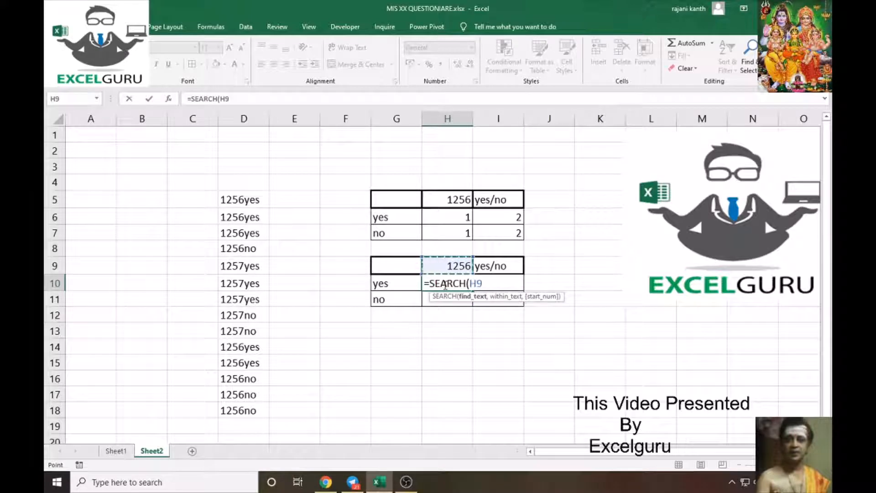
key("F4")
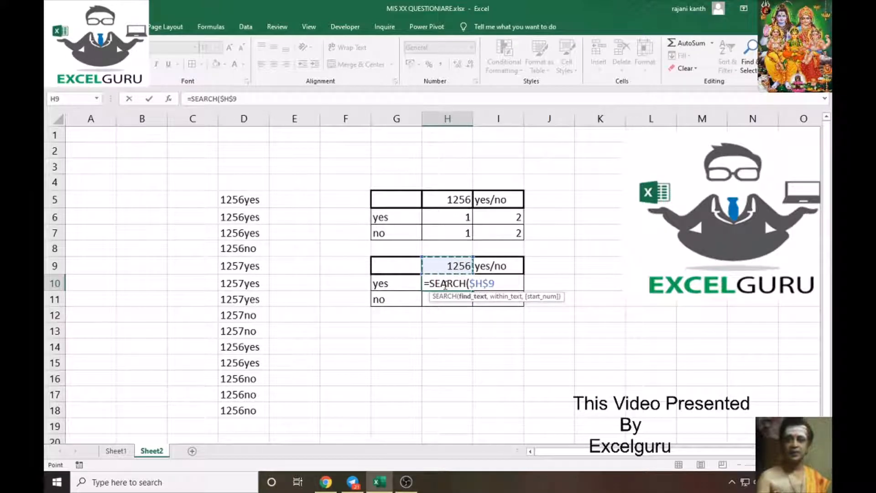
Step: Complete the SEARCH in H10 with $D$5:$D$18 as the range to search within, and preview its array result
type(",")
key("Left")
key("Left")
key("Left")
key("Left")
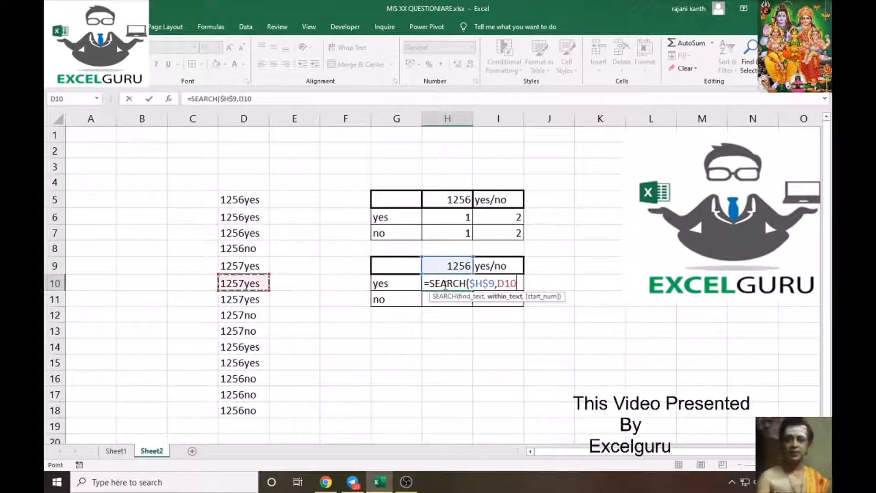
key("Up")
key("Up")
key("Up")
key("Up")
key("Up")
key("ctrl+shift+Down")
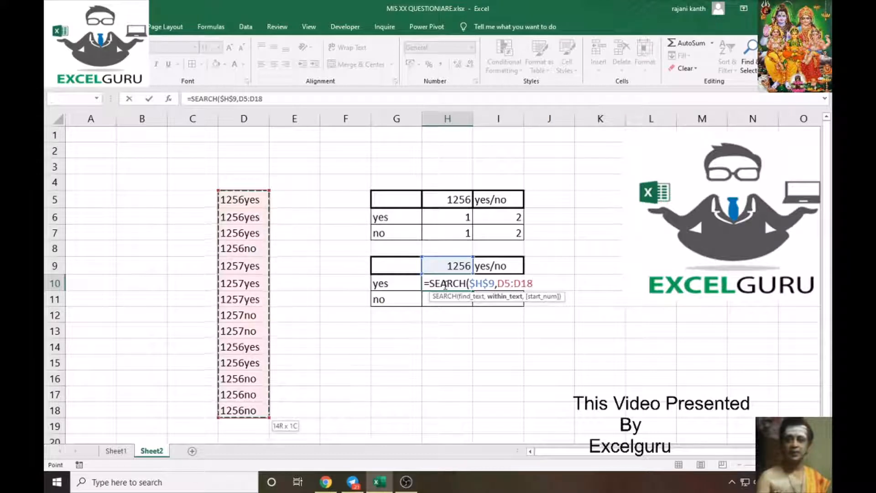
key("F4")
key("F9")
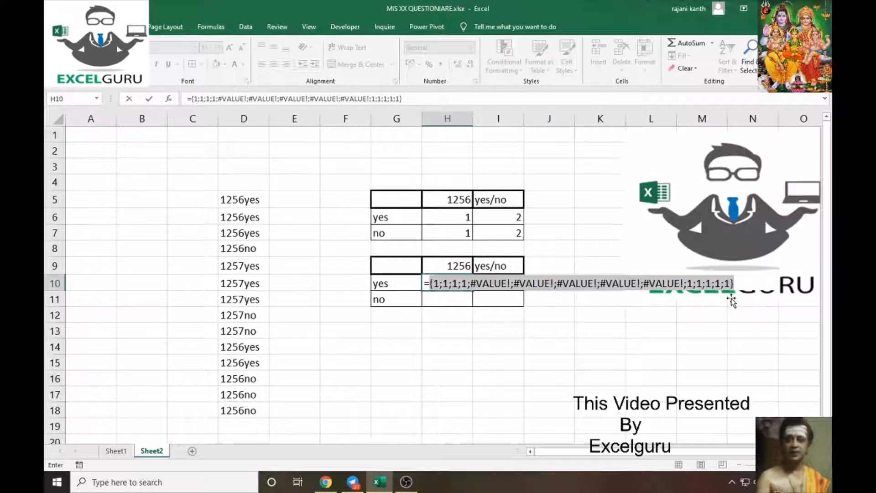
key("ctrl+z")
Step: Wrap the SEARCH in H10 in ISNUMBER and preview the resulting array
left_click(430, 285)
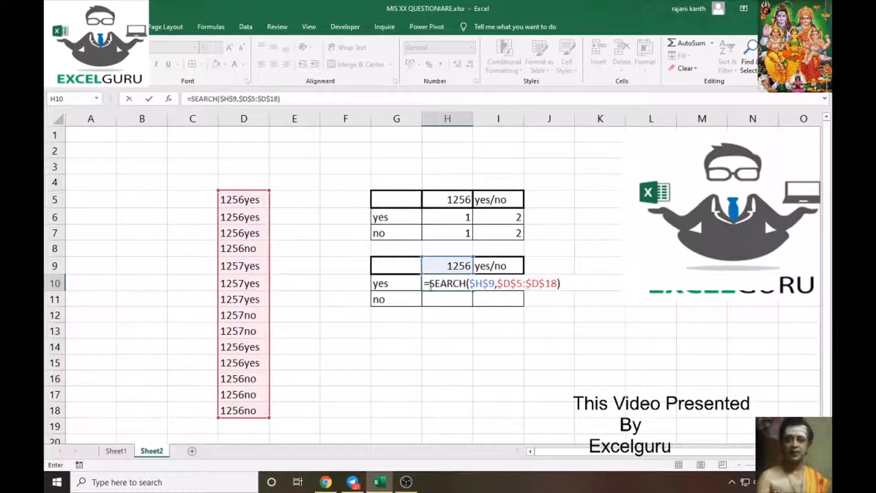
type("isnumber")
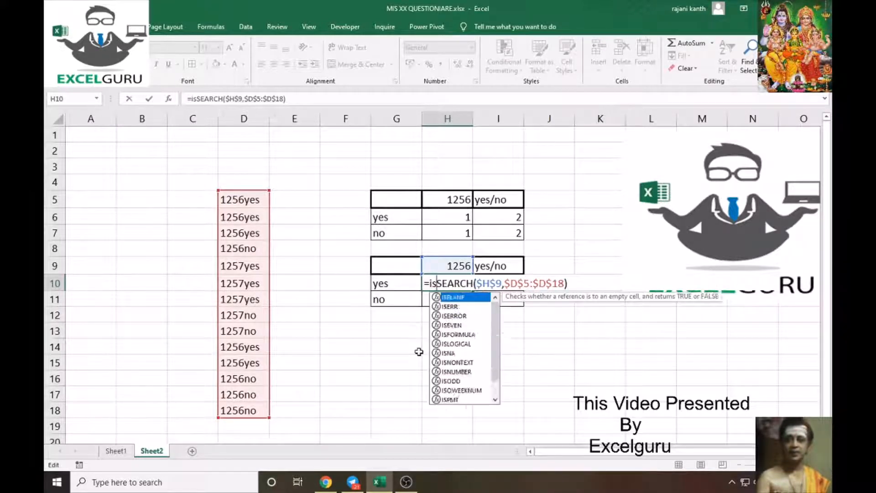
key("Tab")
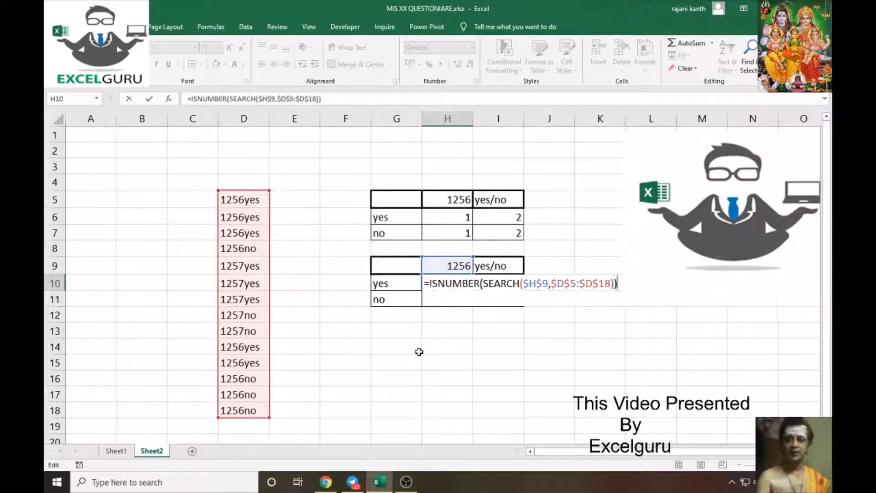
key("F9")
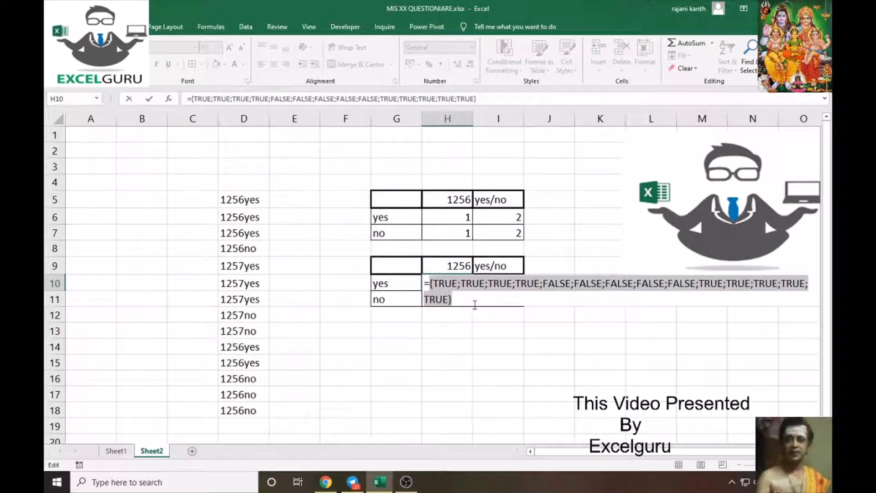
key("ctrl+z")
Step: Append a multiplication operator after the ISNUMBER expression in H10
left_click(429, 283)
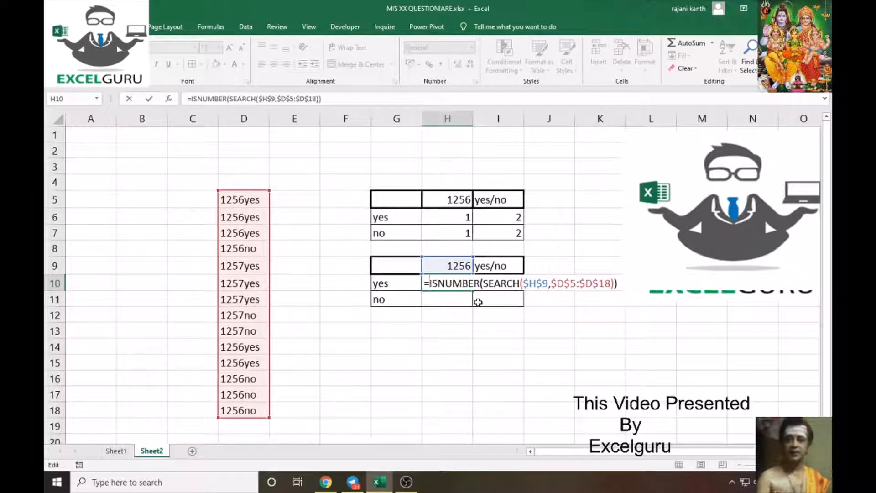
left_click(614, 283)
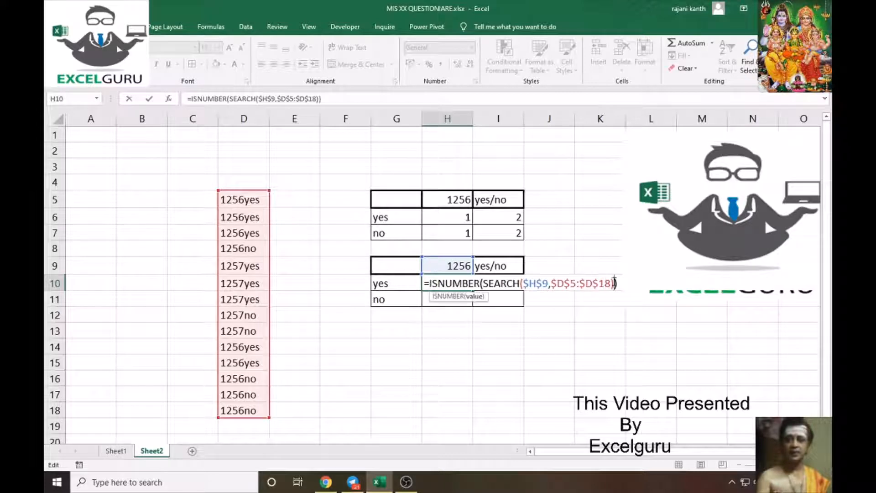
key("Right")
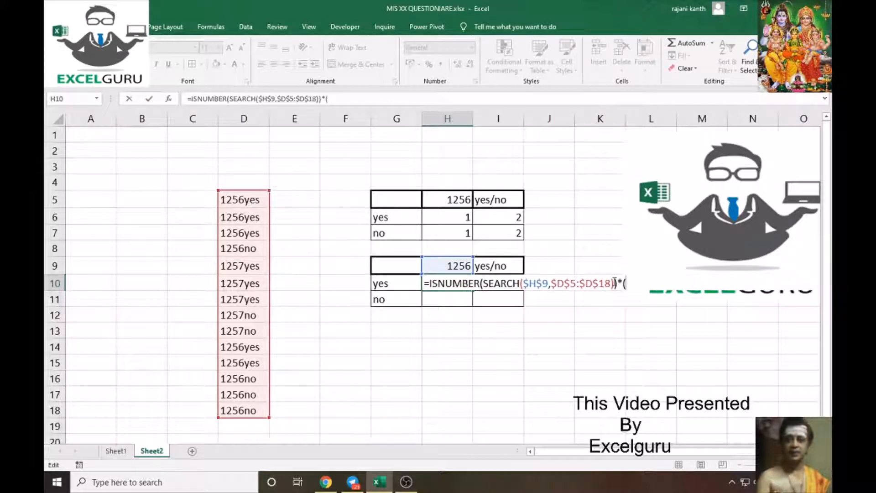
type("(is")
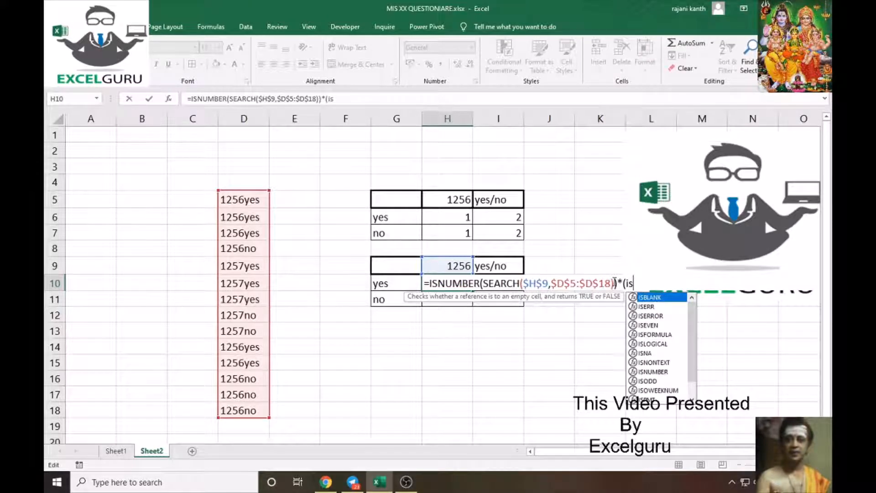
type("num")
key("Tab")
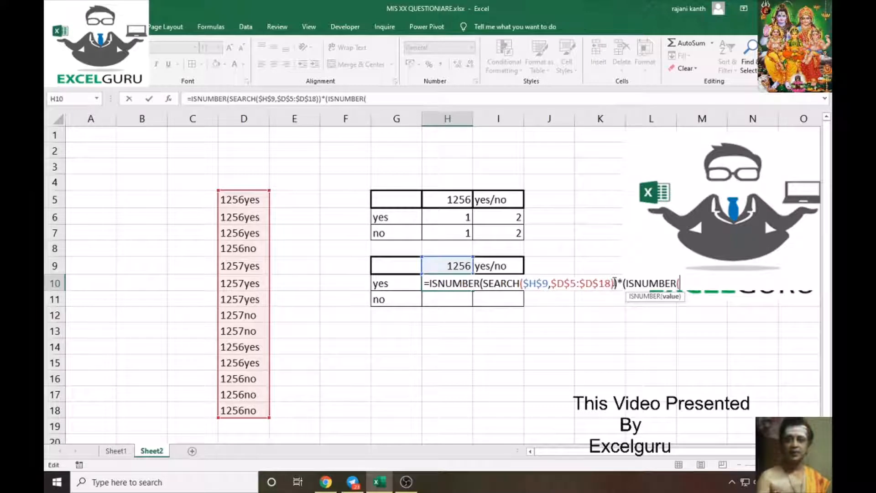
key("BackSpace")
key("BackSpace")
key("BackSpace")
key("BackSpace")
key("BackSpace")
key("BackSpace")
key("BackSpace")
key("BackSpace")
key("BackSpace")
key("BackSpace")
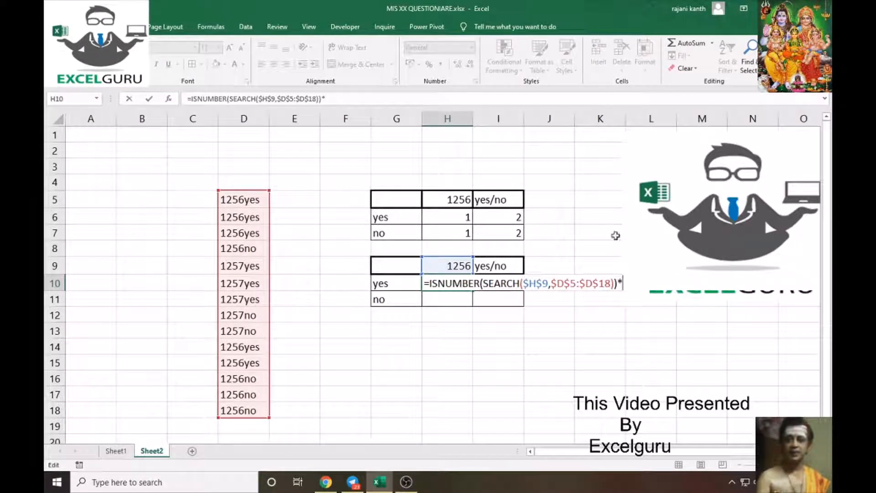
Step: Copy the ISNUMBER(SEARCH($H$9,$D$5:$D$18)) expression and paste it after the multiplication operator as the second factor
left_click_drag(429, 283, 619, 283)
key("ctrl+c")
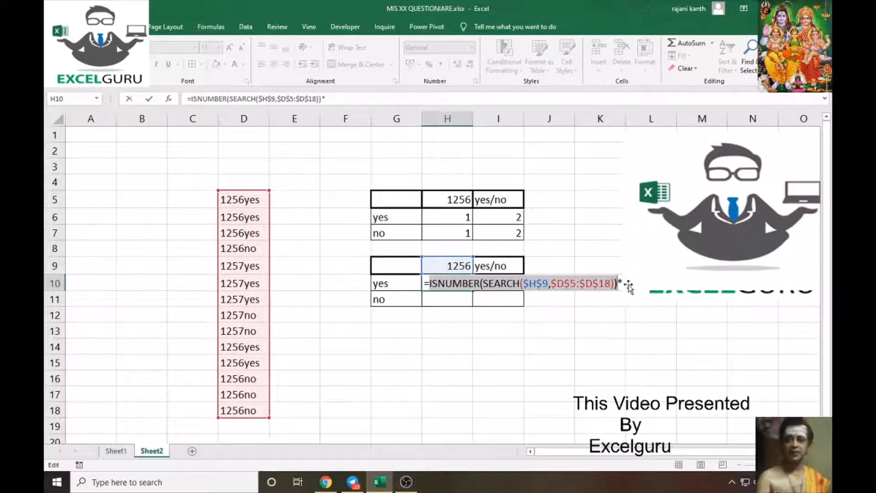
left_click(611, 281)
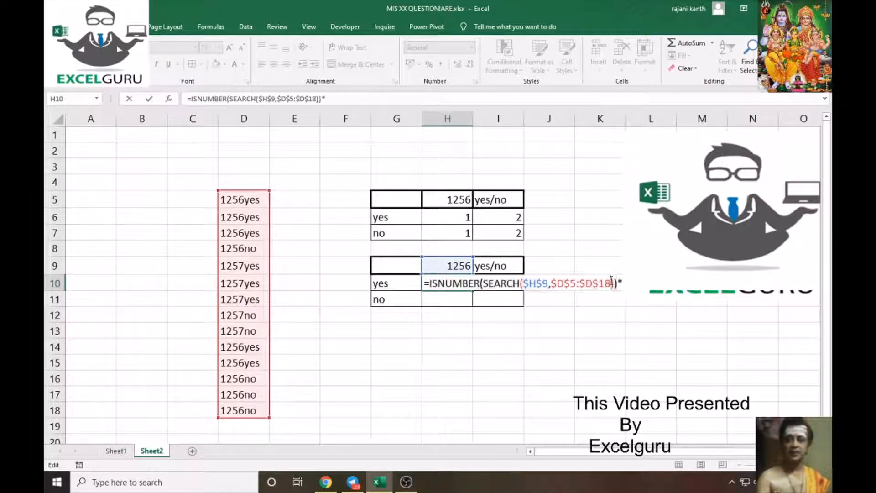
key("Right")
key("Right")
key("Right")
key("ctrl+v")
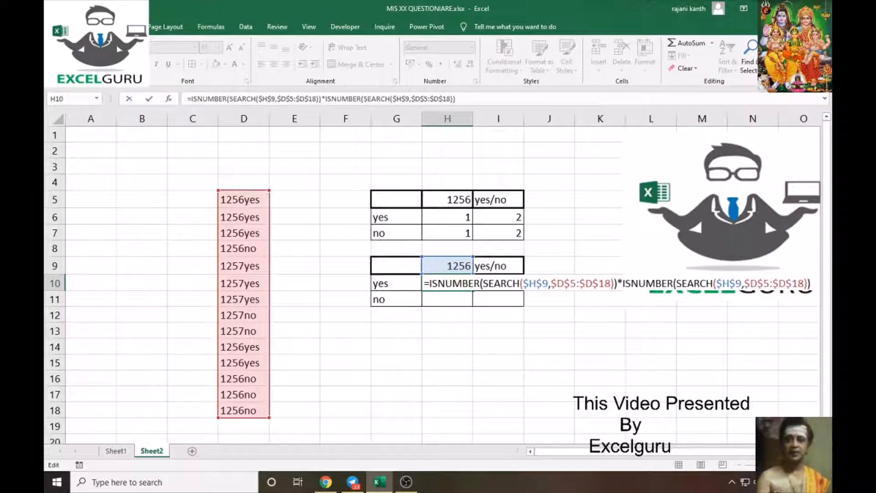
Step: Replace the second SEARCH's find text with a reference to the yes criterion in G10
key("Left")
key("Left")
key("Left")
key("Left")
key("Left")
key("Left")
key("Left")
key("Left")
key("Left")
key("Left")
key("Left")
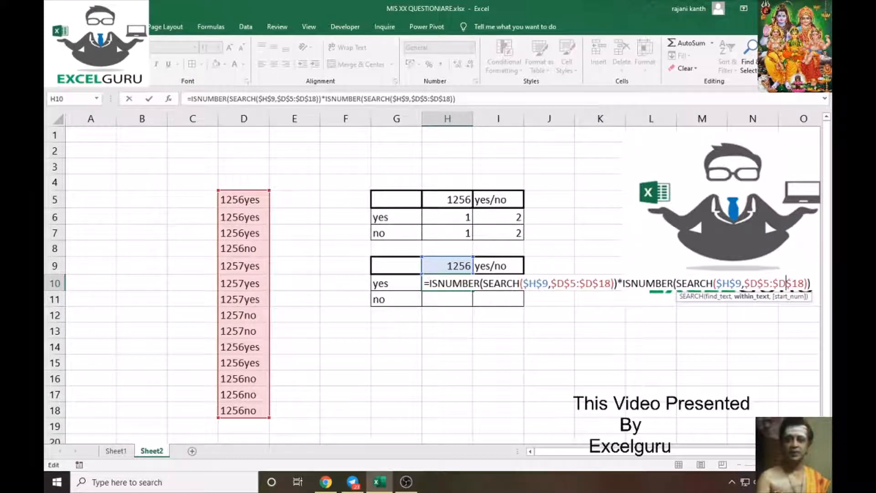
key("Left")
key("Left")
key("BackSpace")
key("BackSpace")
key("BackSpace")
key("BackSpace")
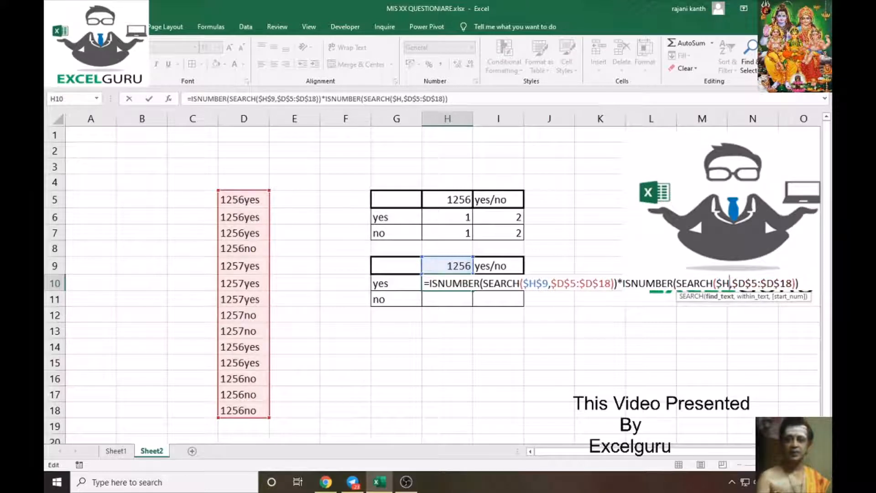
left_click(408, 283)
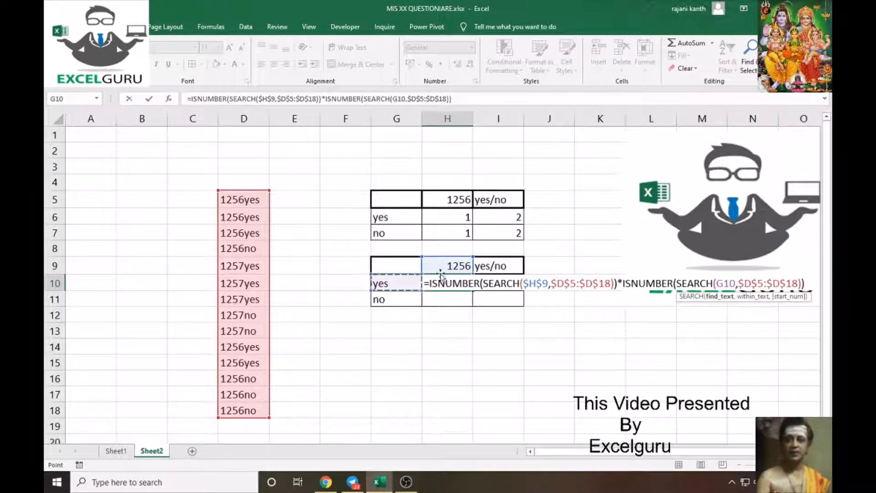
Step: Preview the array produced by the multiplied ISNUMBER conditions in H10, then restore the formula
left_click(426, 283)
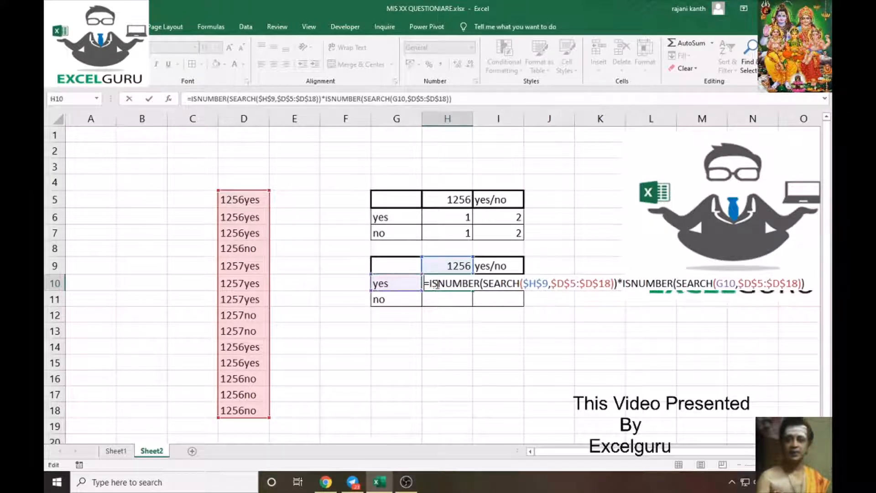
key("shift+End")
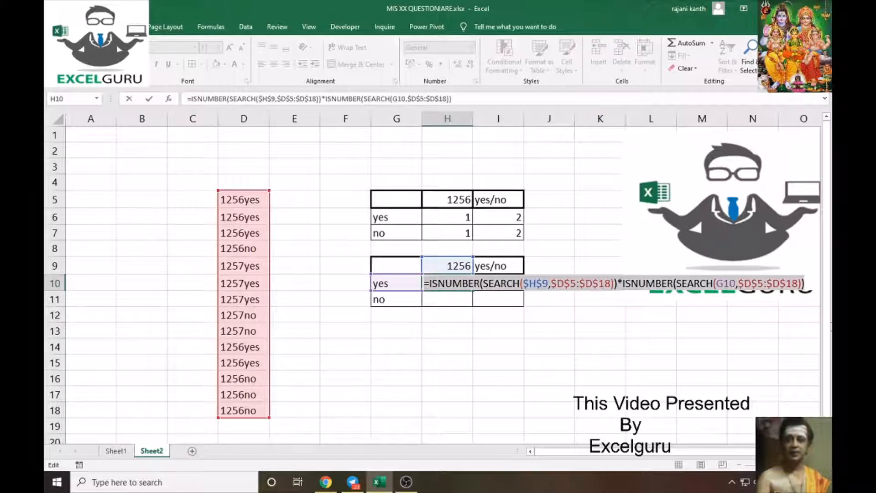
key("F9")
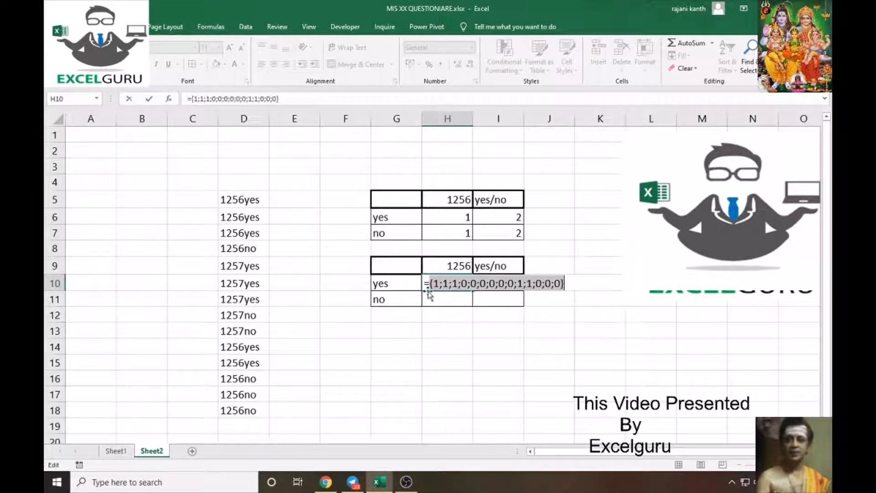
key("ctrl+z")
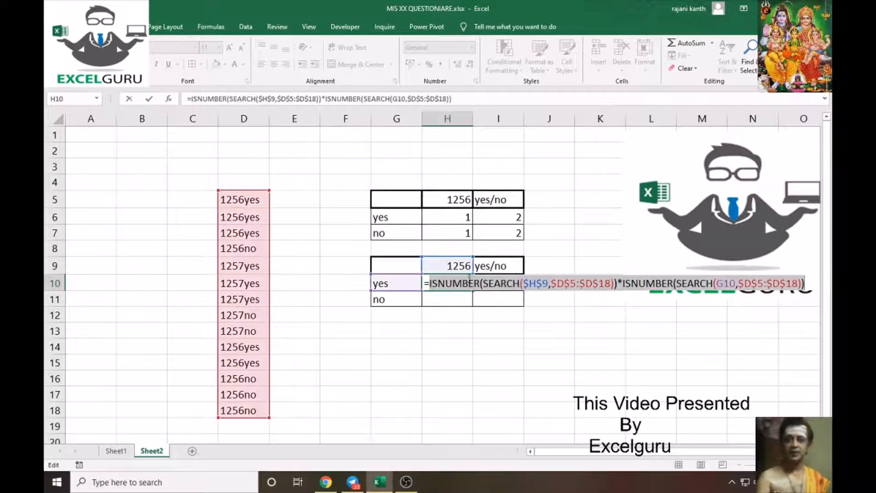
Step: Nest the multiplied conditions inside FREQUENCY(IF( so they form the IF's logical test
left_click(429, 284)
key("Left")
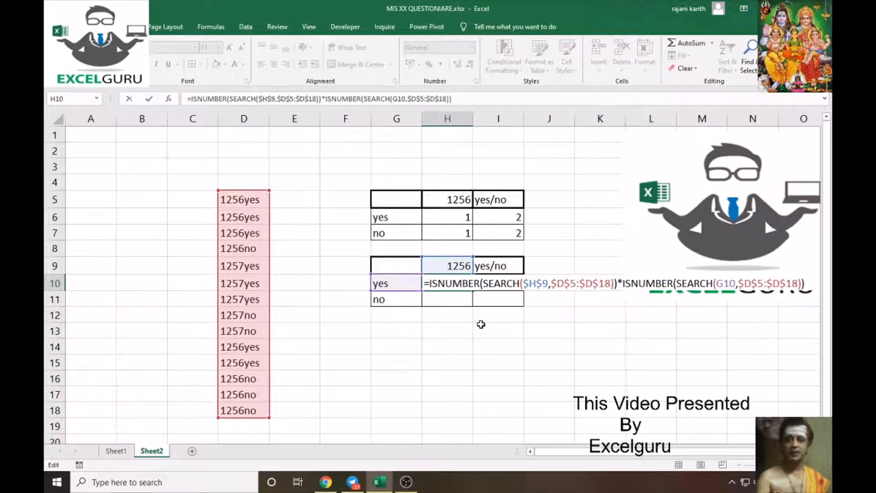
type("FREQUENCY(")
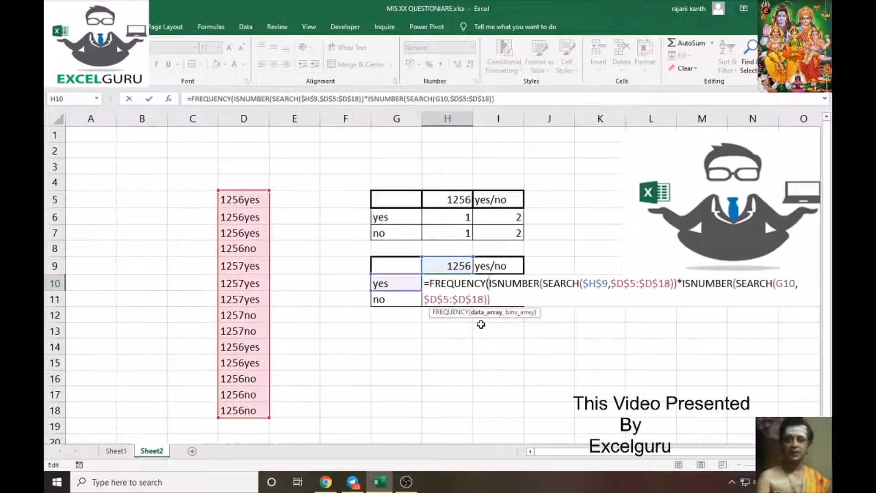
type("IF(")
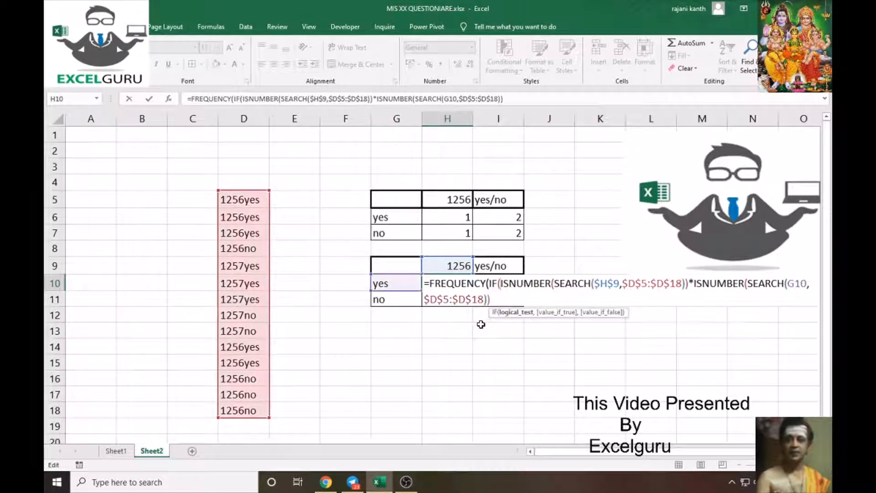
Step: Set the IF's true value to ROW($D$5:$D$18)-ROW($D$5)+1 and close the IF function
left_click(498, 300)
type(",")
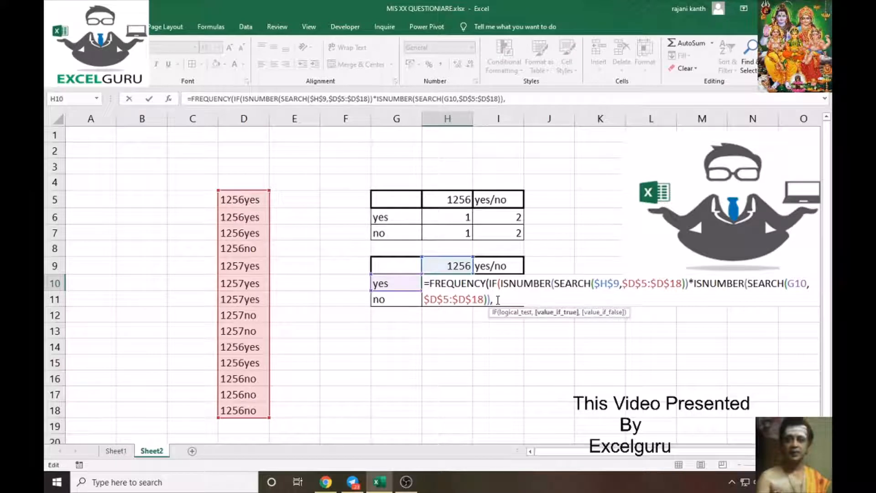
type("row")
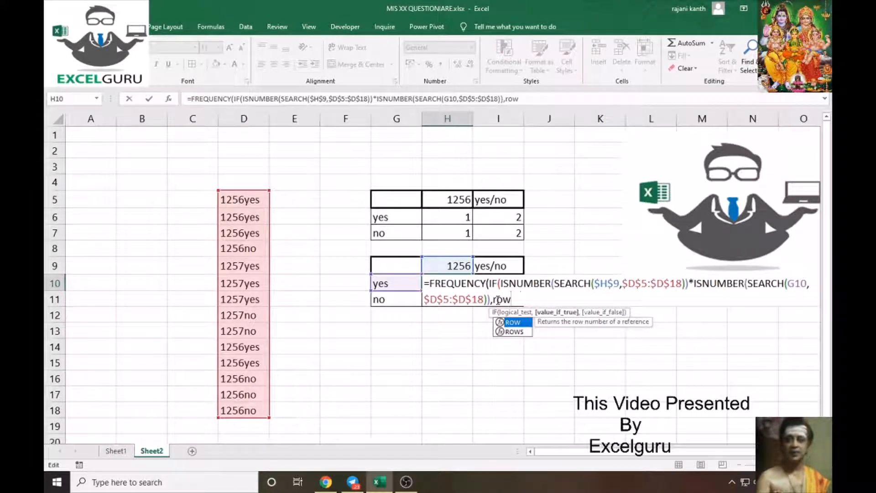
key("Tab")
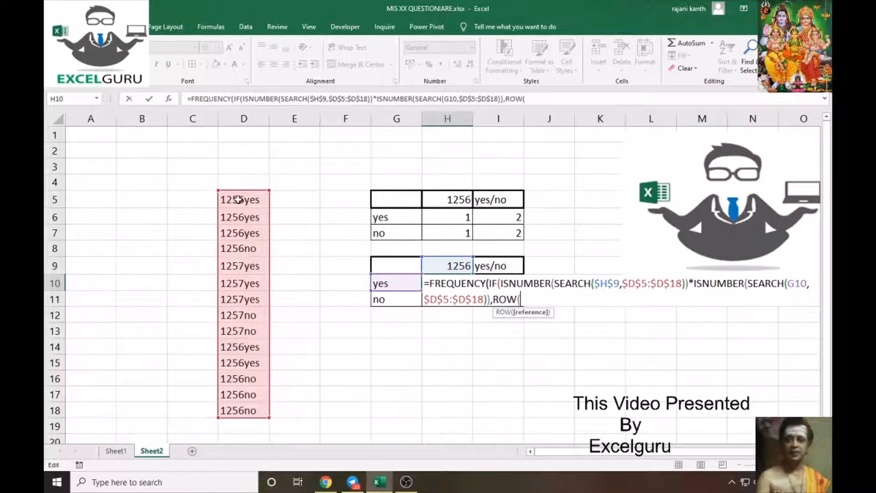
left_click_drag(238, 201, 243, 413)
key("F4")
type(")-")
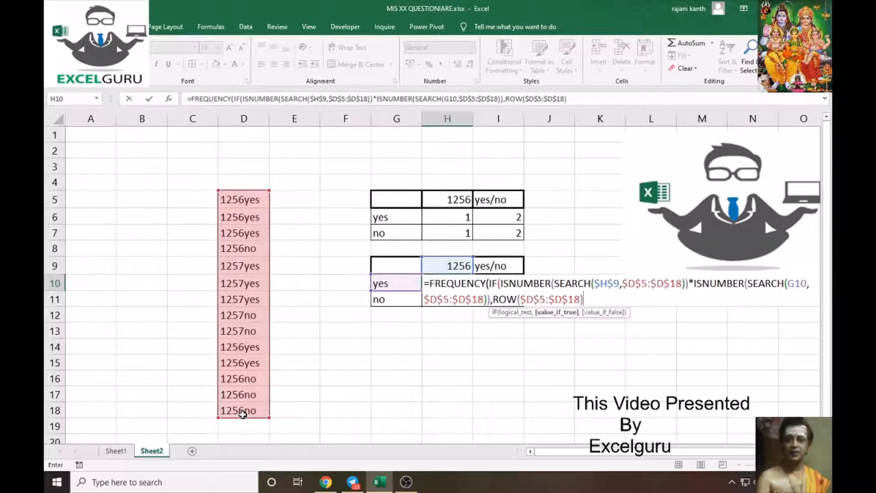
type("ROW(")
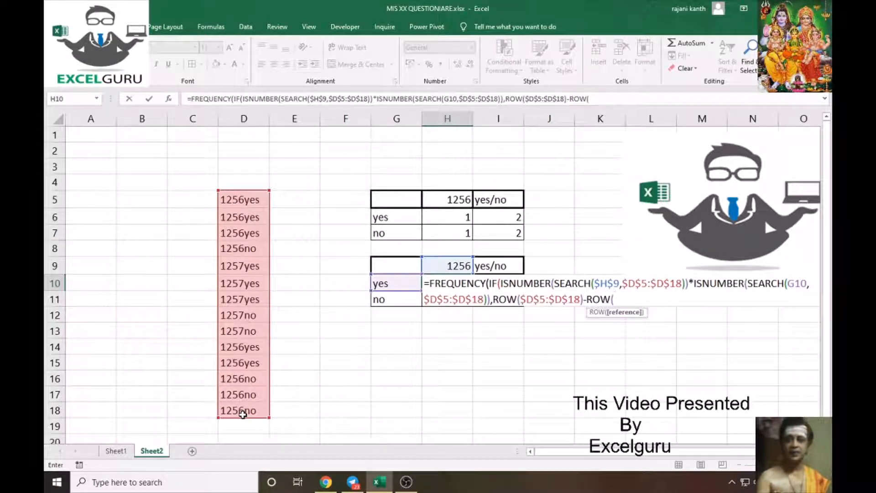
left_click(254, 199)
key("F4")
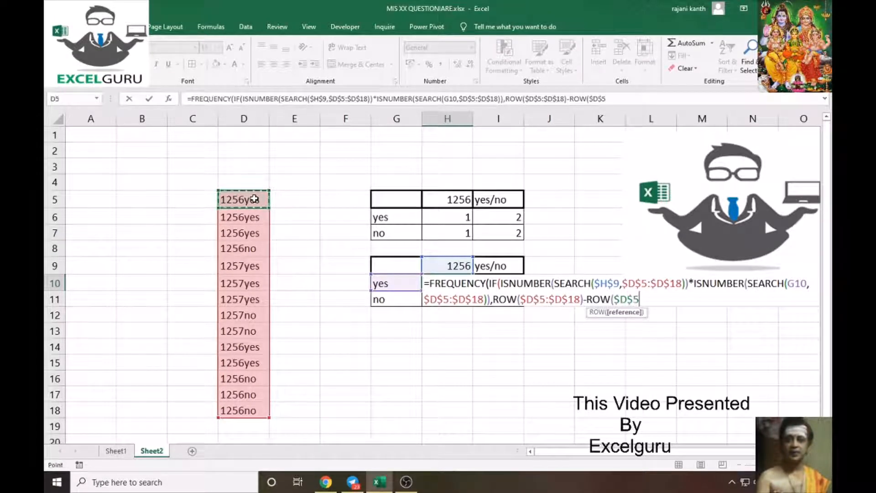
type(")+1")
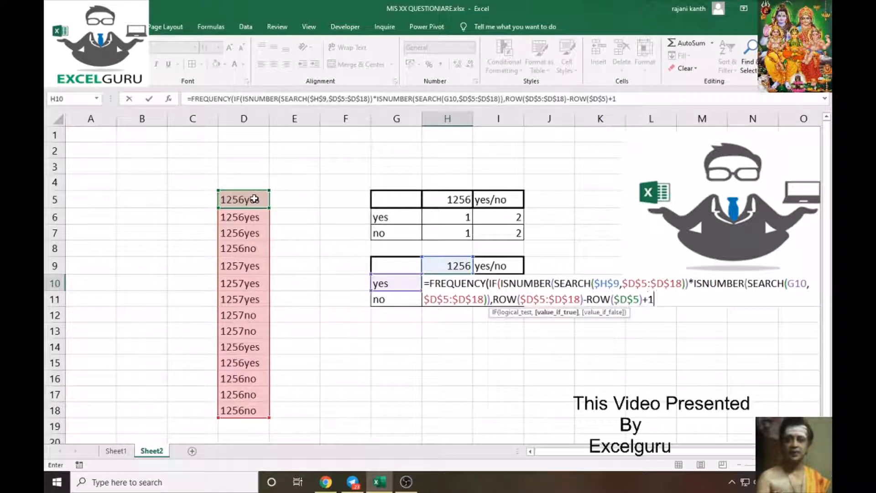
type(")")
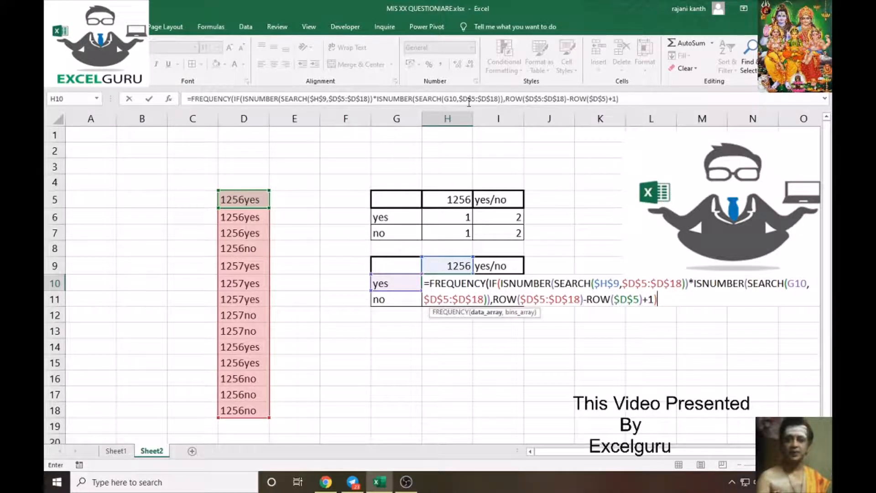
Step: Preview the array produced by FREQUENCY's data array argument in H10, then restore the formula
left_click(491, 315)
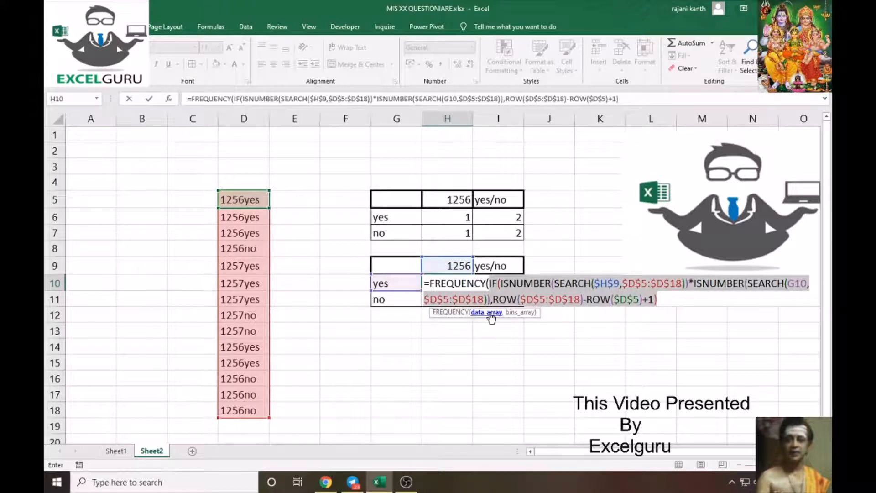
key("F9")
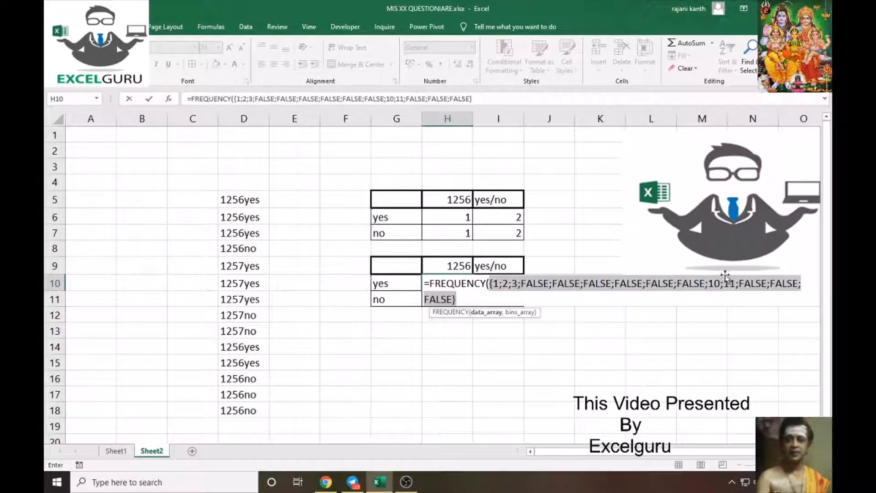
key("ctrl+z")
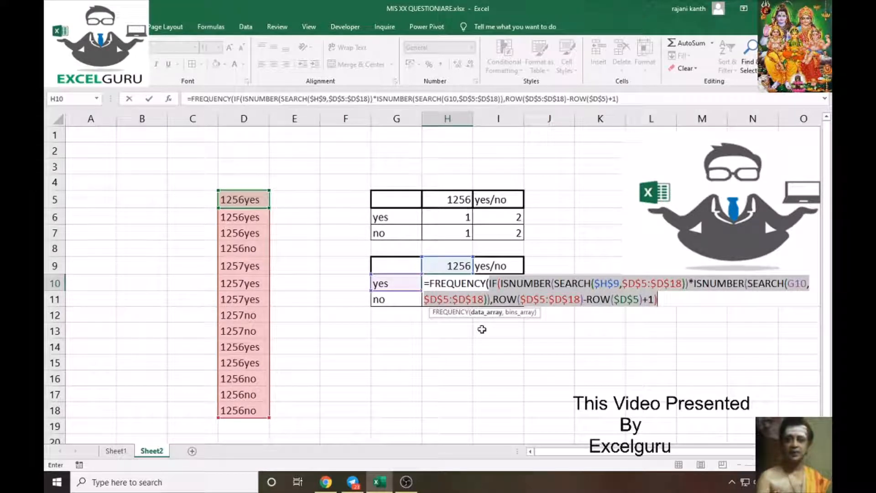
Step: Insert MATCH($D$5:$D$18,$D$5:$D$18,0) as the IF's true value, ahead of the existing ROW expression
left_click(814, 288)
left_click(499, 297)
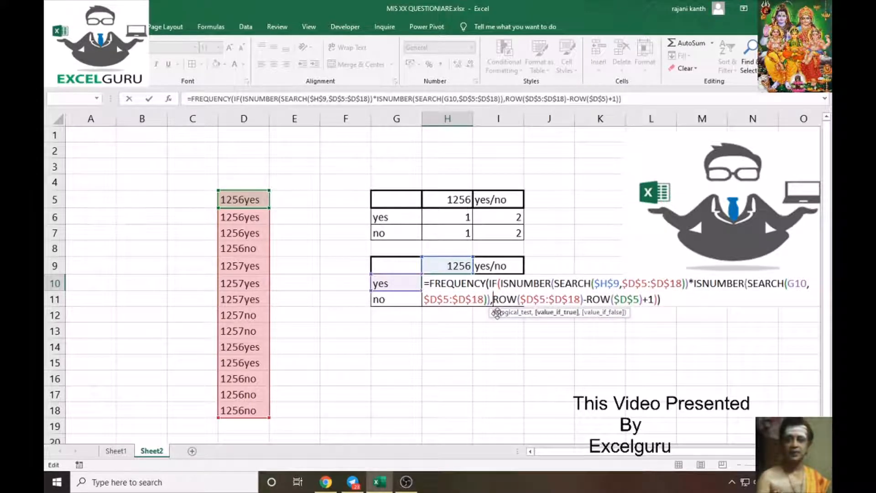
type("mat")
key("Tab")
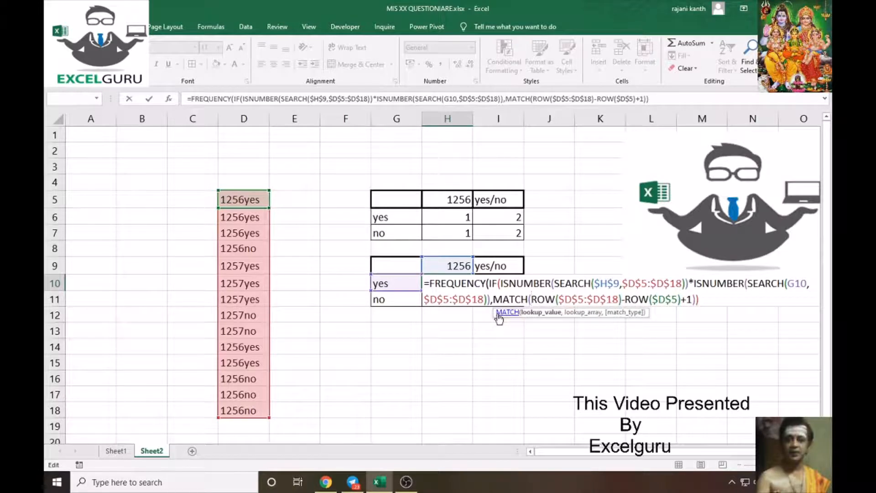
left_click_drag(250, 197, 247, 407)
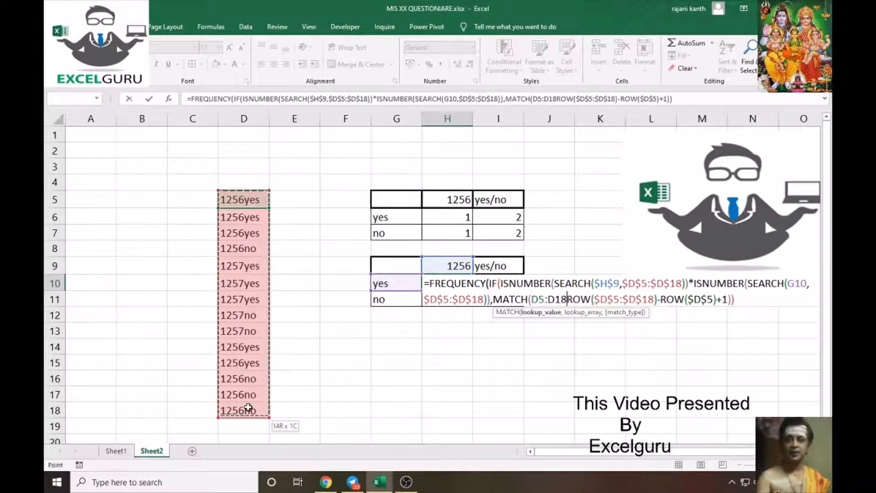
key("F4")
type(",")
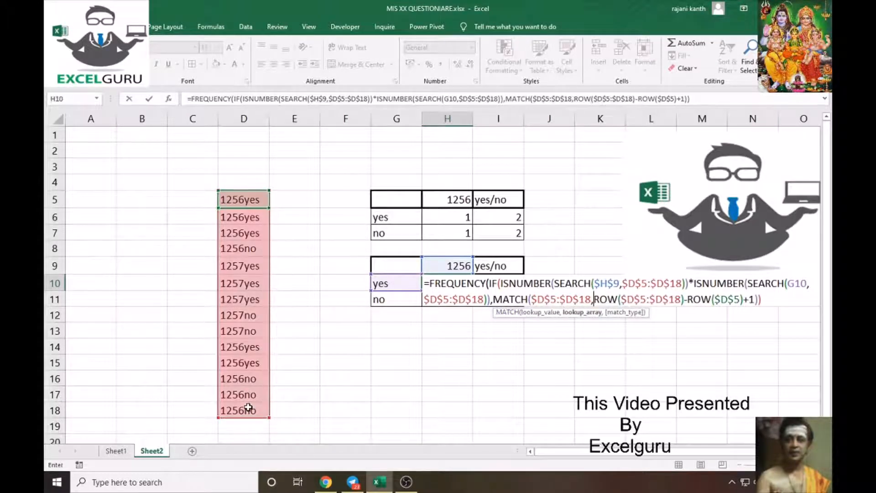
left_click_drag(251, 199, 249, 407)
key("F4")
type(",0),")
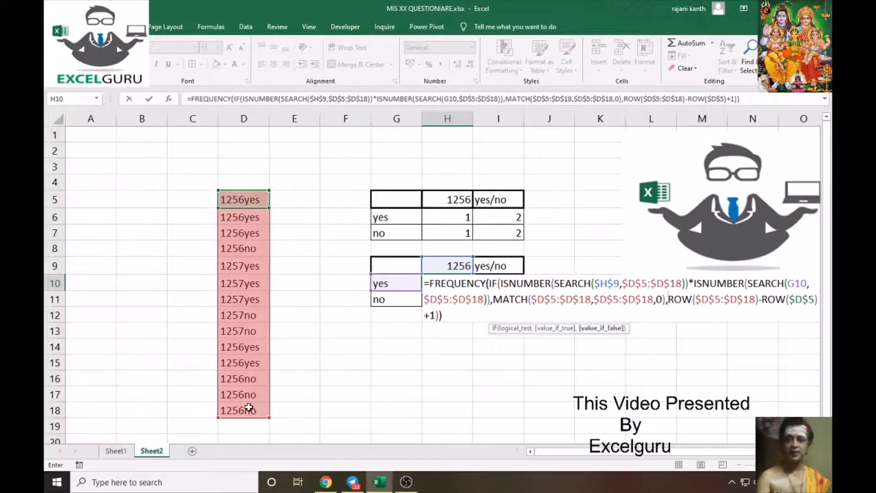
Step: Close the IF after MATCH so the ROW expression becomes FREQUENCY's bins array, and remove the surplus closing parenthesis
key("BackSpace")
type(")")
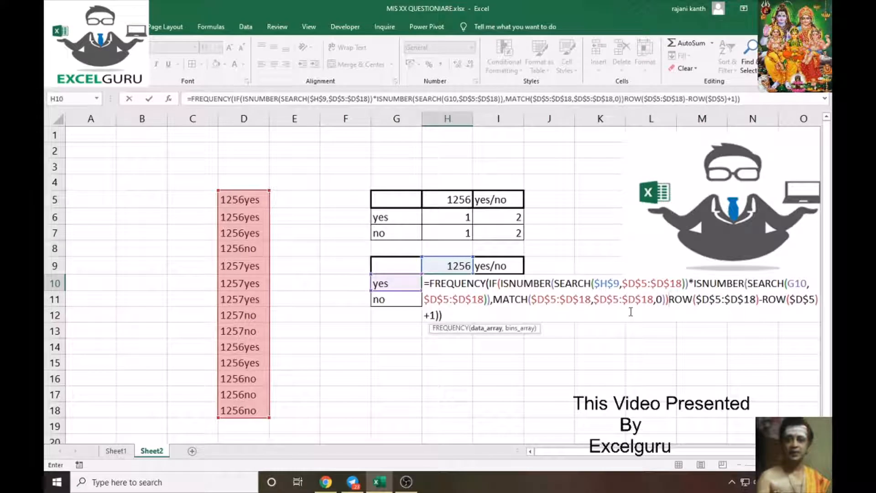
type(",")
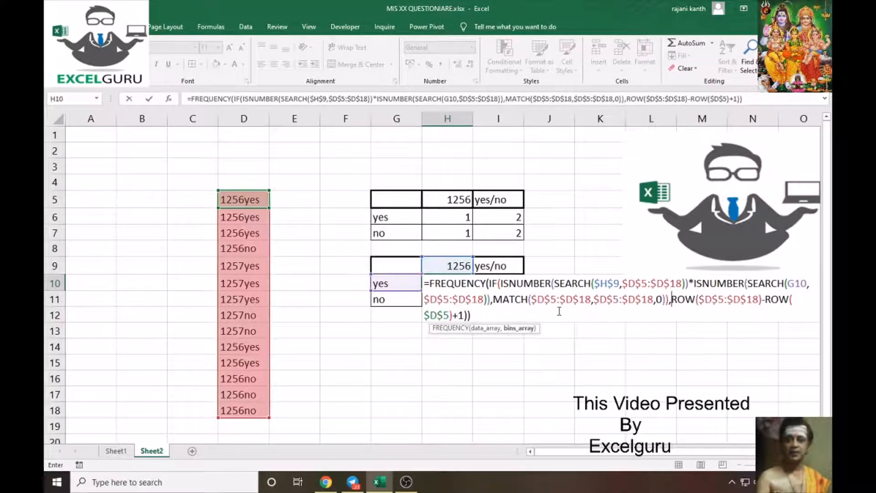
left_click(477, 317)
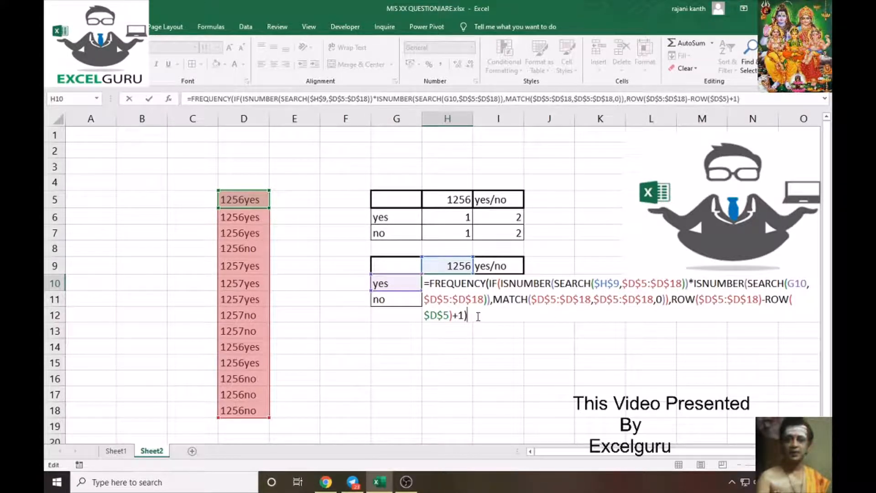
Step: Preview the array returned by the whole FREQUENCY formula in H10, then restore the formula
key("ctrl+shift+Home")
key("F9")
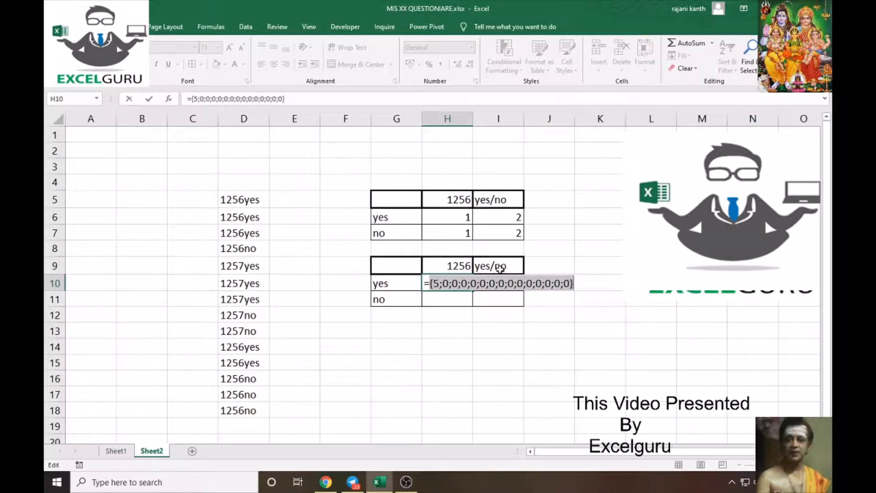
key("ctrl+z")
left_click(431, 286)
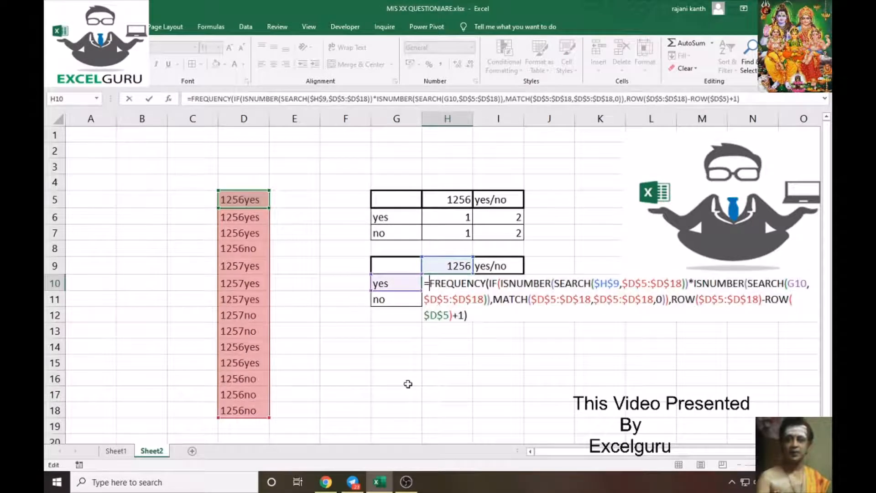
type("sumpro")
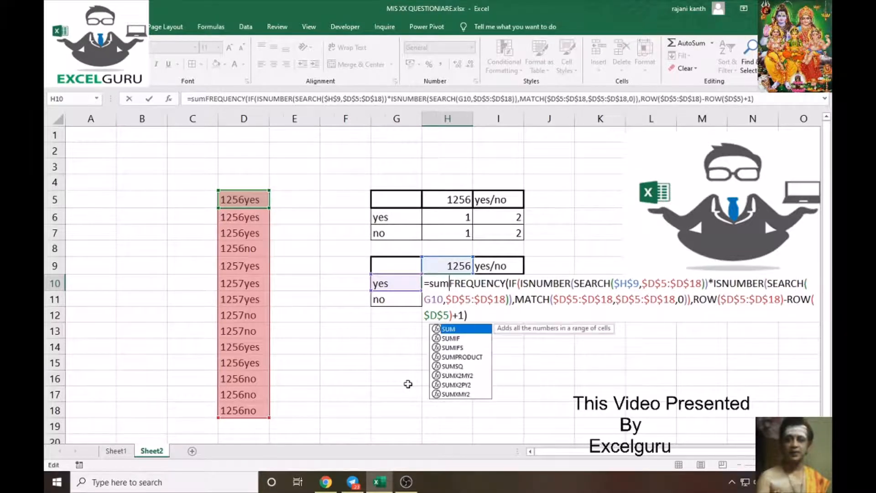
key("BackSpace")
key("BackSpace")
key("BackSpace")
key("BackSpace")
key("BackSpace")
key("BackSpace")
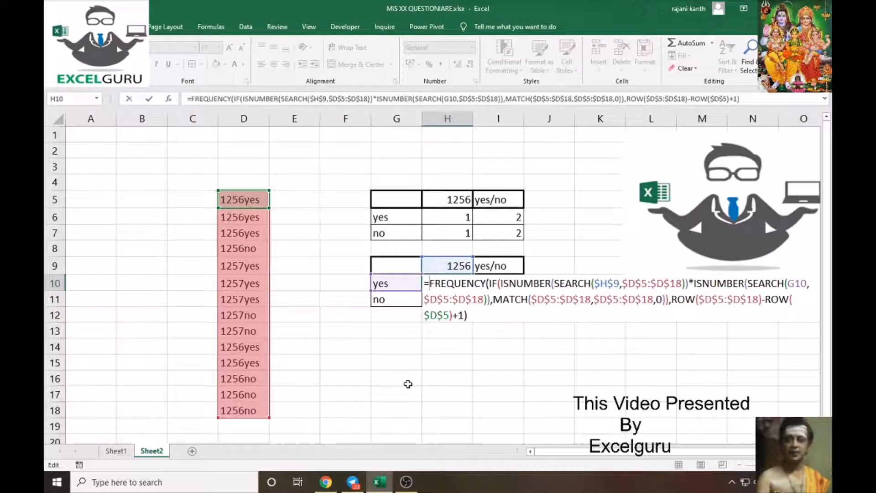
Step: Wrap the FREQUENCY formula in SIGN, preview the resulting array, and restore the formula
type("sign")
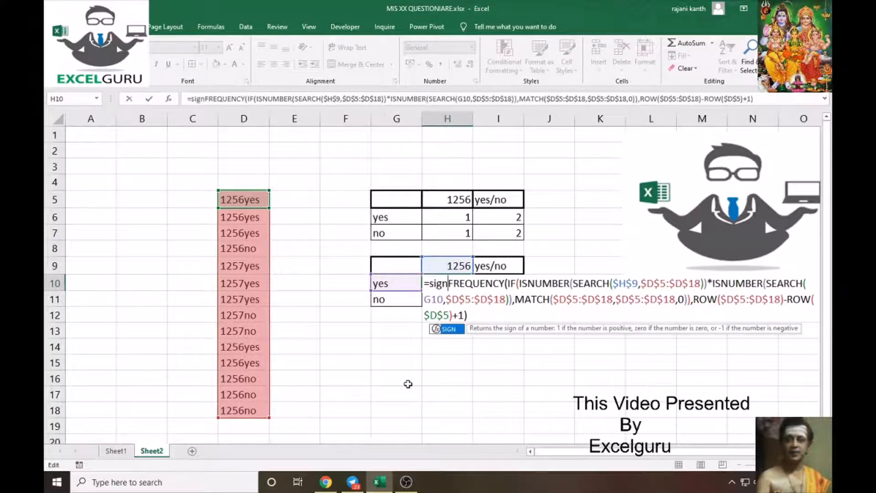
key("Tab")
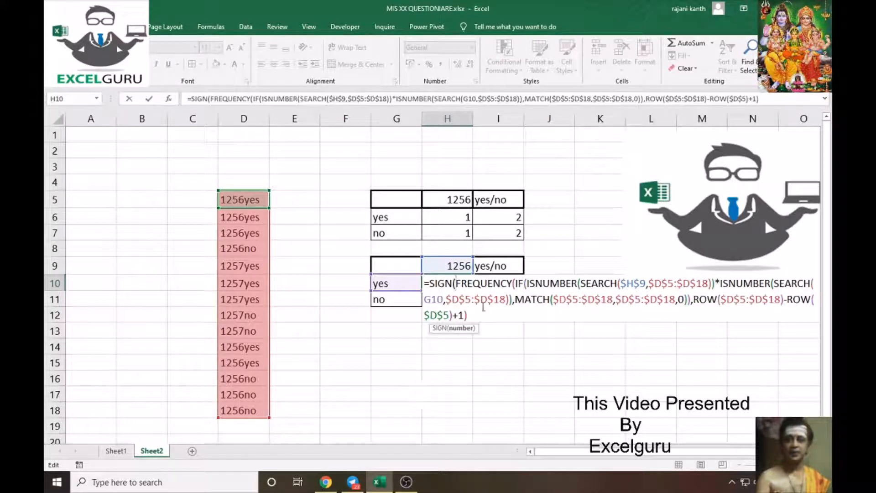
type(")")
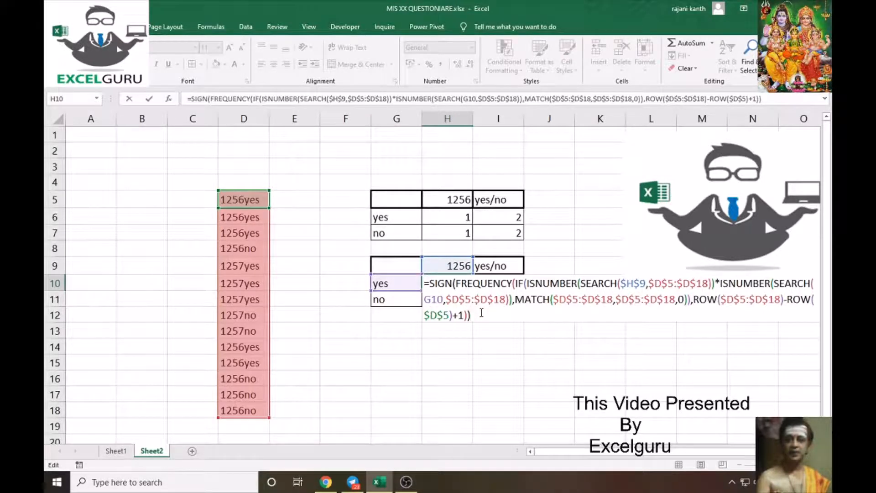
key("F9")
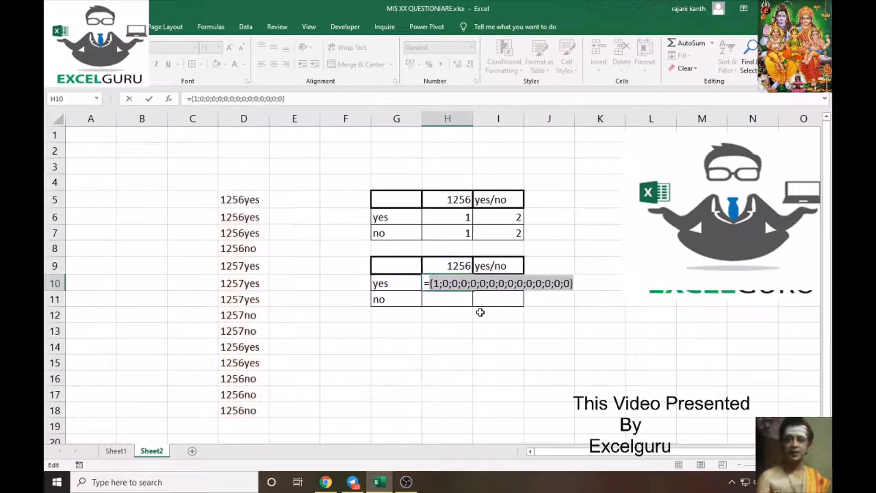
key("ctrl+z")
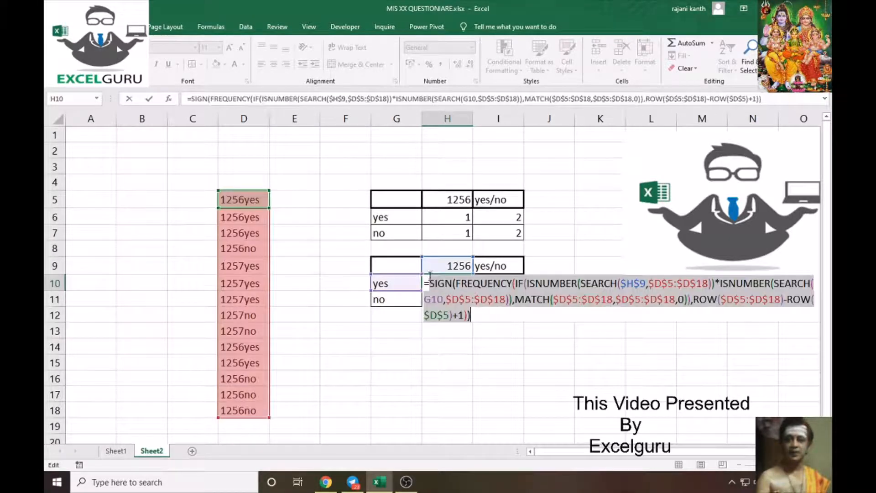
Step: Wrap the SIGN expression in SUMPRODUCT and enter H10 as an array formula
left_click(429, 280)
type("sump")
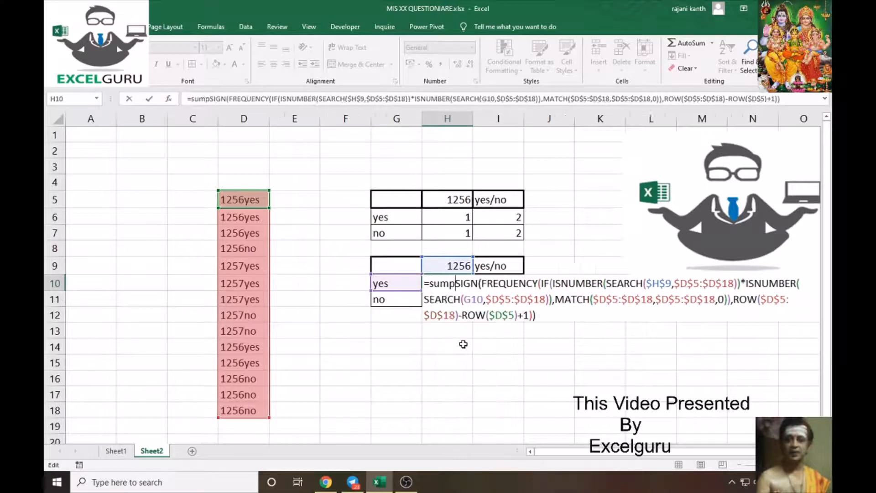
type("rod")
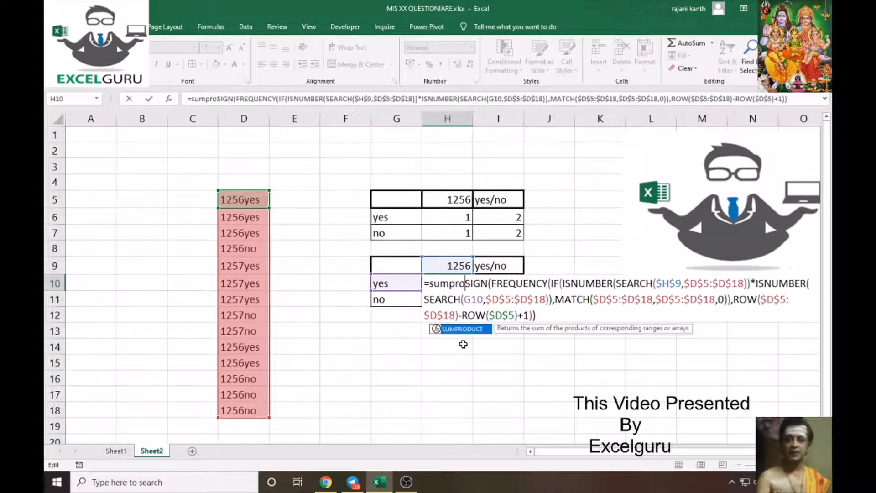
key("Tab")
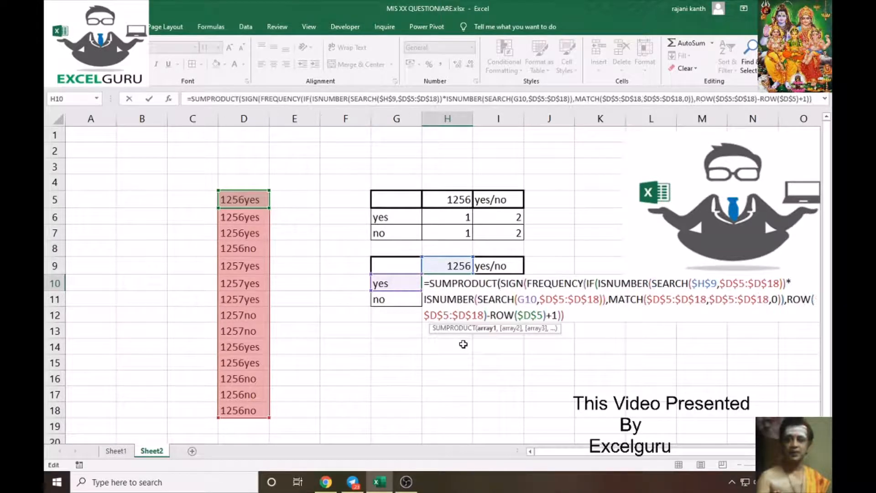
left_click(573, 315)
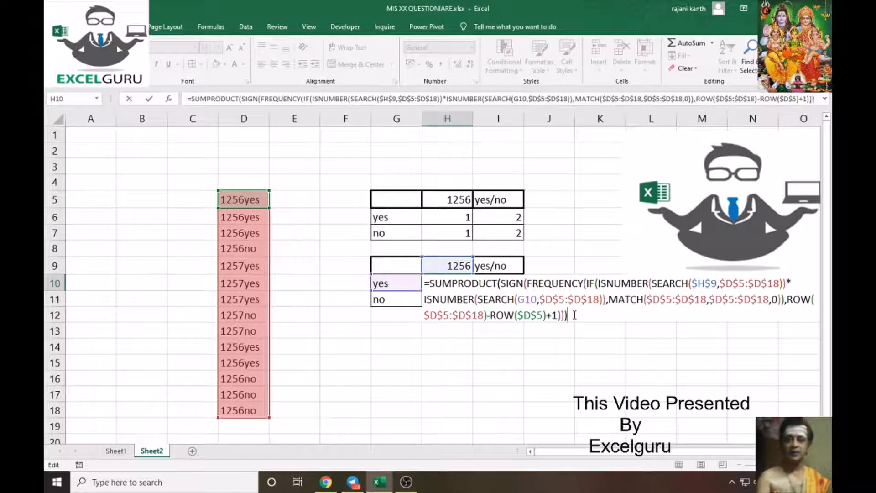
key("ctrl+shift+Return")
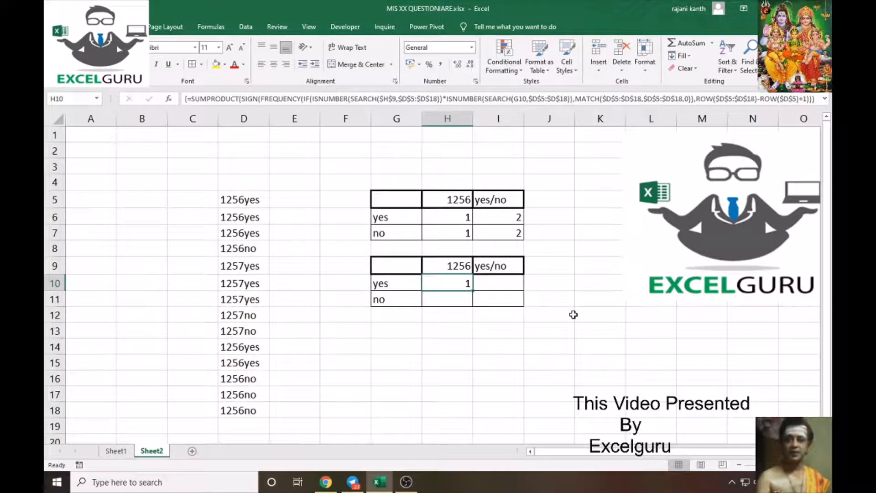
Step: Try entering H10's formula as a normal formula, then re-enter it as an array formula
key("F2")
key("ctrl+Return")
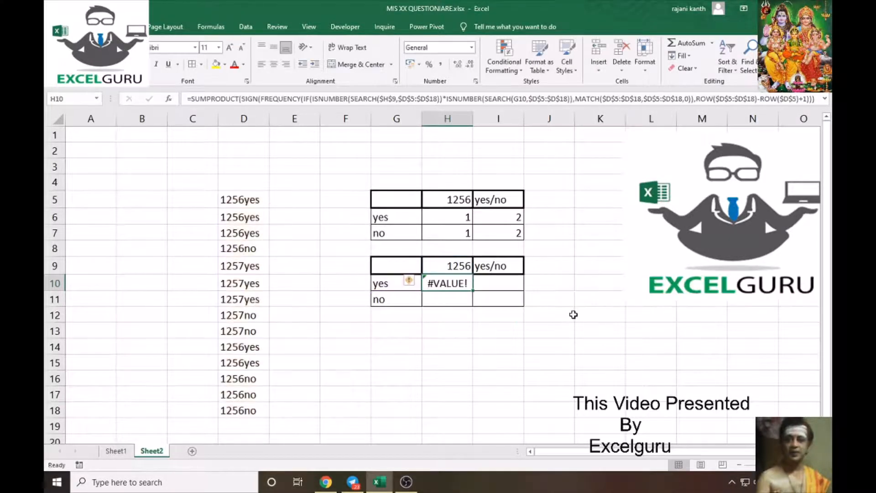
key("F2")
key("shift+Return")
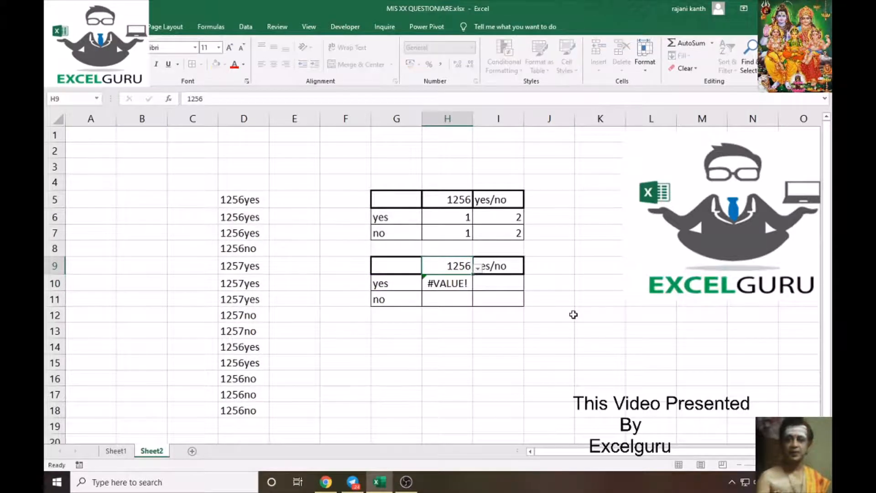
key("Return")
key("F2")
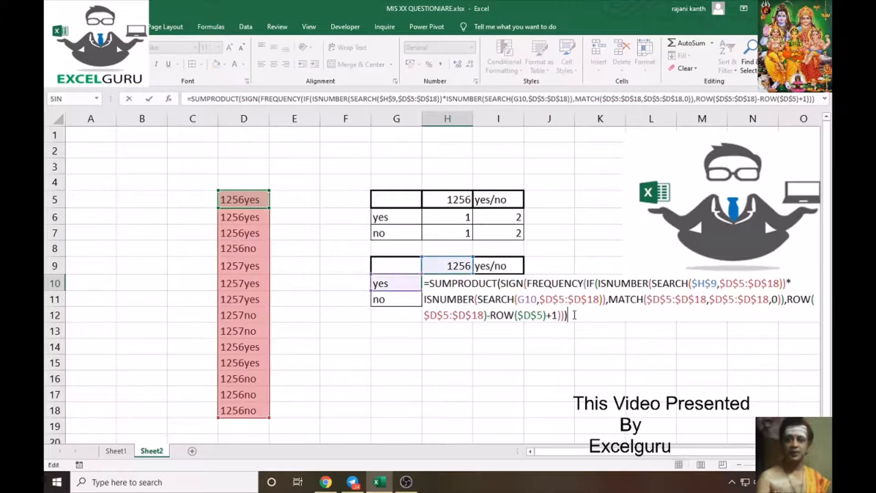
key("ctrl+shift+Return")
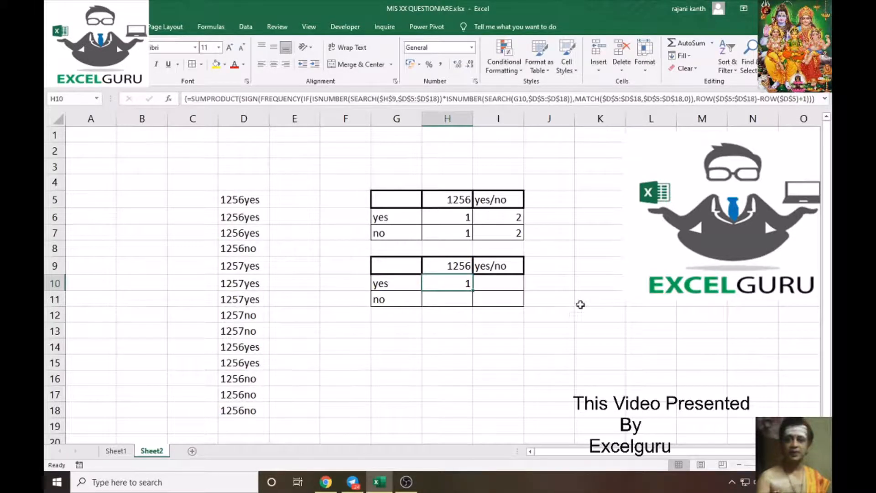
Step: Copy H10's array formula down to H11 and across to I10
left_click_drag(474, 291, 473, 305)
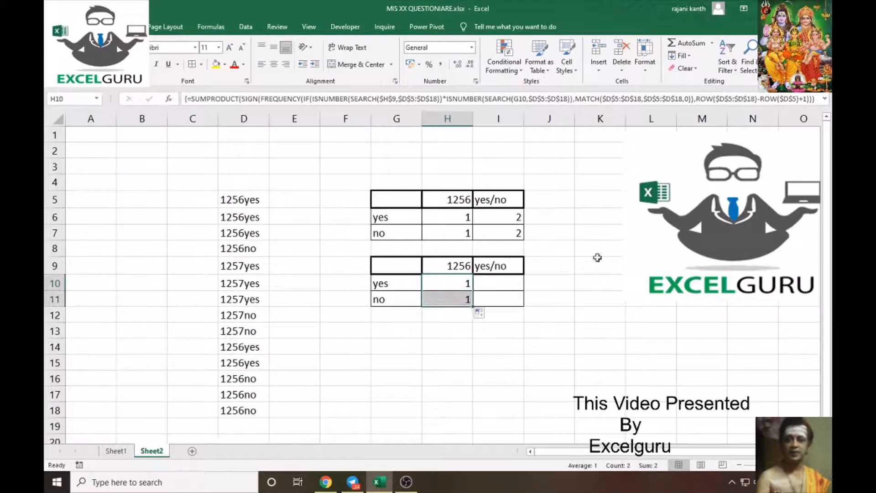
left_click(454, 283)
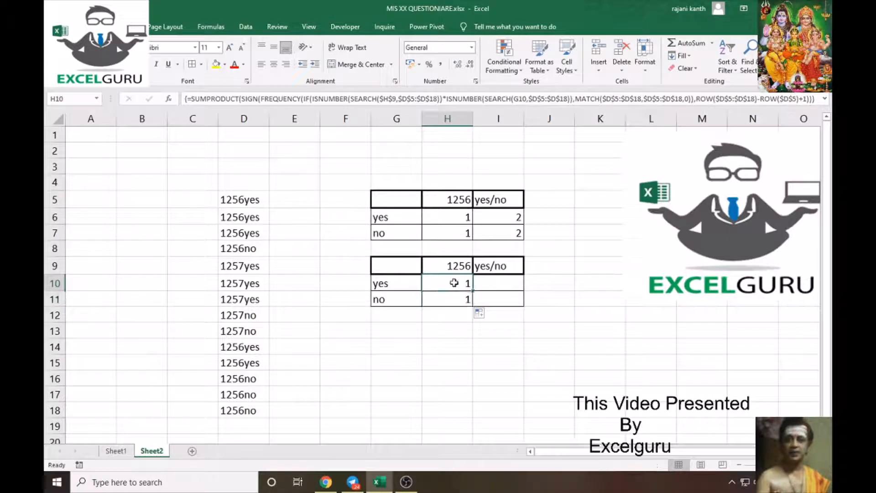
key("F2")
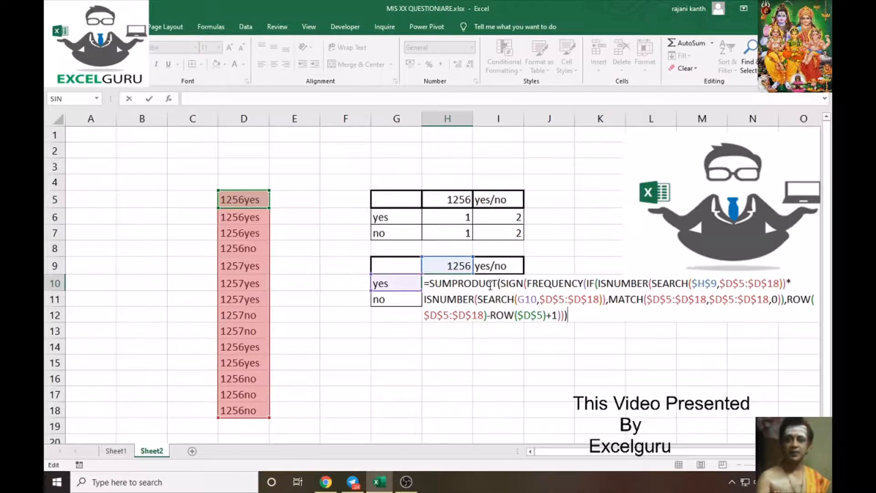
key("ctrl+shift+Return")
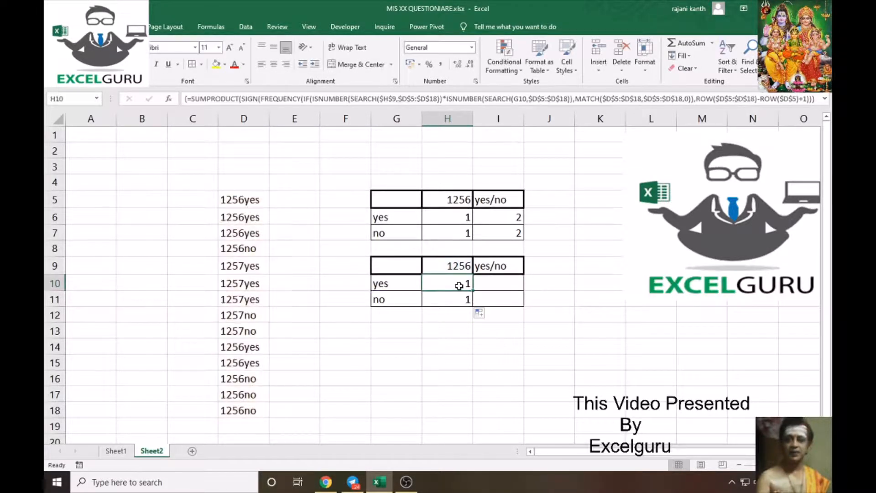
key("shift+Right")
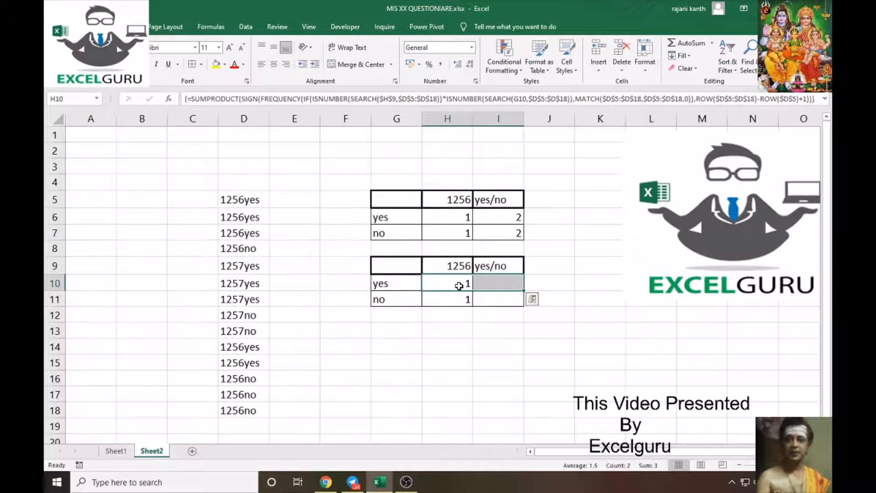
key("Right")
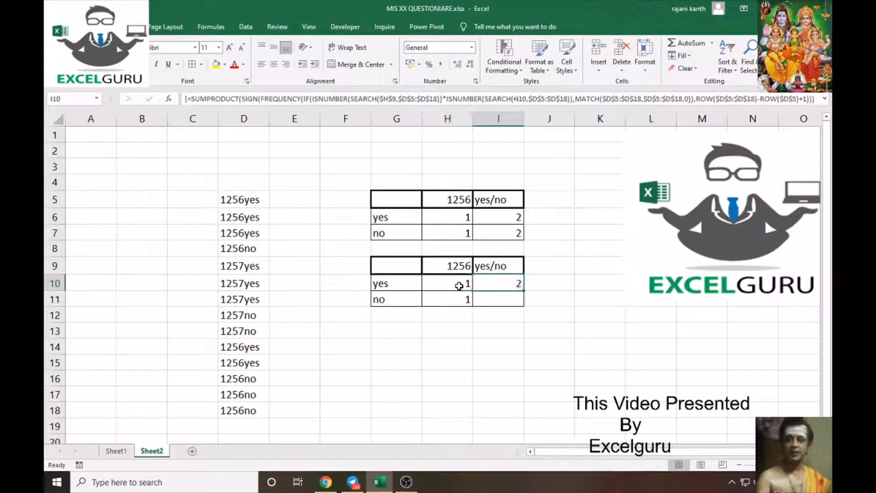
Step: Try reworking I10's formula by pointing the second SEARCH at G10 and removing the FREQUENCY(IF( opening with the $H$9 condition
key("F2")
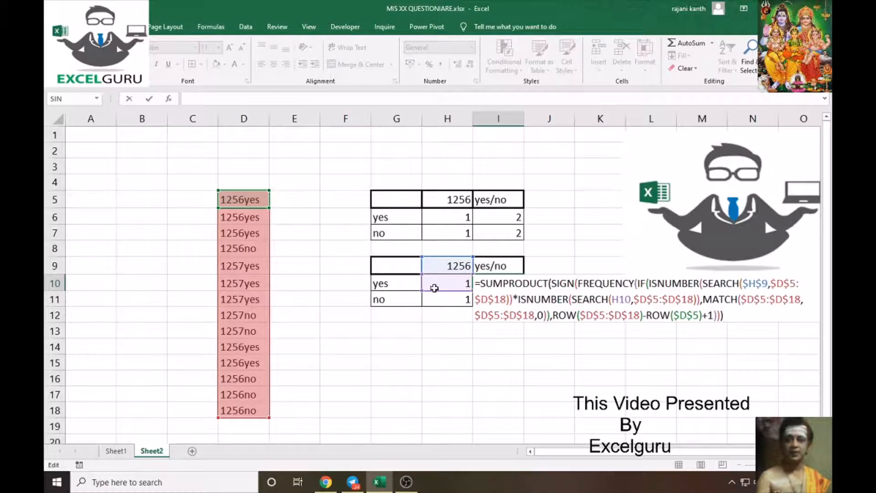
left_click_drag(423, 285, 402, 286)
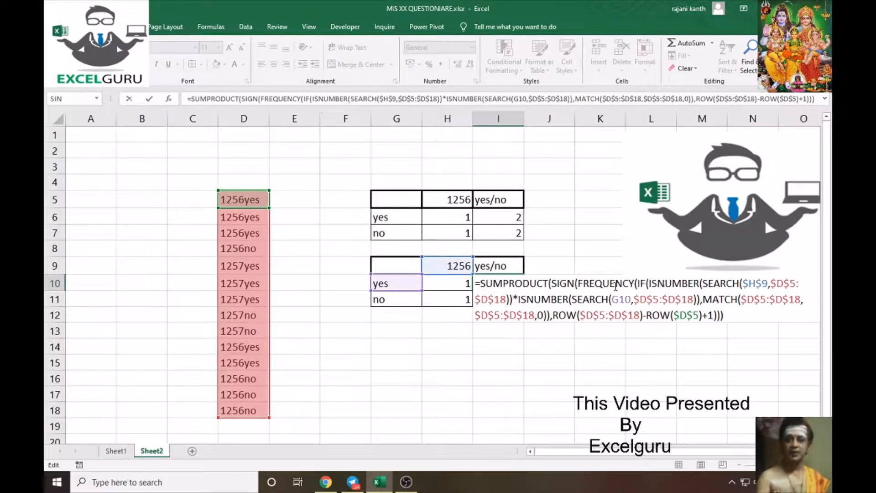
left_click(568, 283)
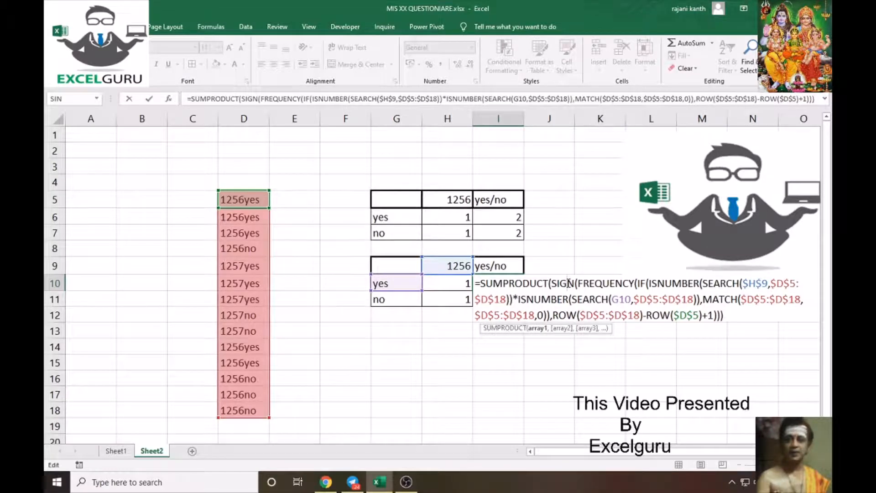
key("Right")
key("Right")
key("Right")
key("Left")
key("shift+Right")
key("shift+Right")
key("shift+Right")
key("shift+Right")
key("shift+Right")
key("shift+Right")
key("shift+Right")
key("shift+Right")
key("shift+Right")
key("shift+Right")
key("shift+Right")
key("shift+Right")
key("shift+Right")
key("shift+Right")
key("shift+Right")
key("shift+Right")
key("shift+Right")
key("shift+Right")
key("shift+Right")
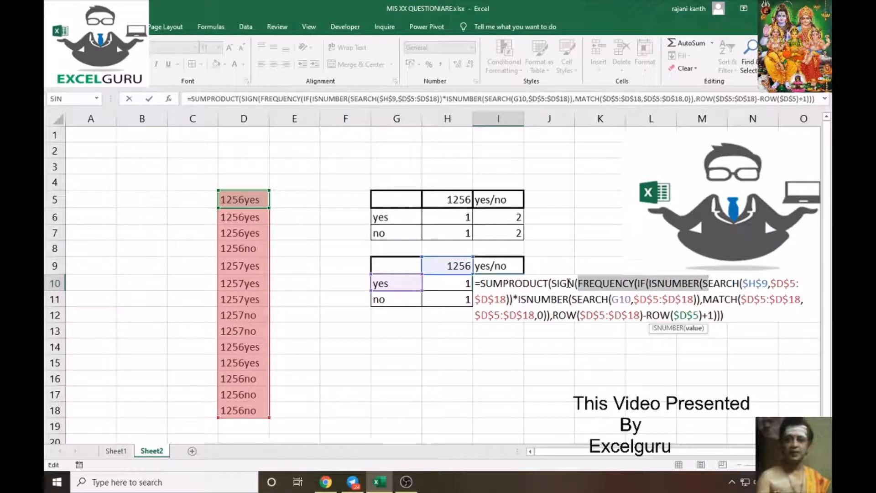
key("shift+Right")
key("shift+Right")
key("shift+Right")
key("shift+Right")
key("shift+Right")
key("shift+Right")
key("shift+Right")
key("shift+Right")
key("shift+Right")
key("shift+Right")
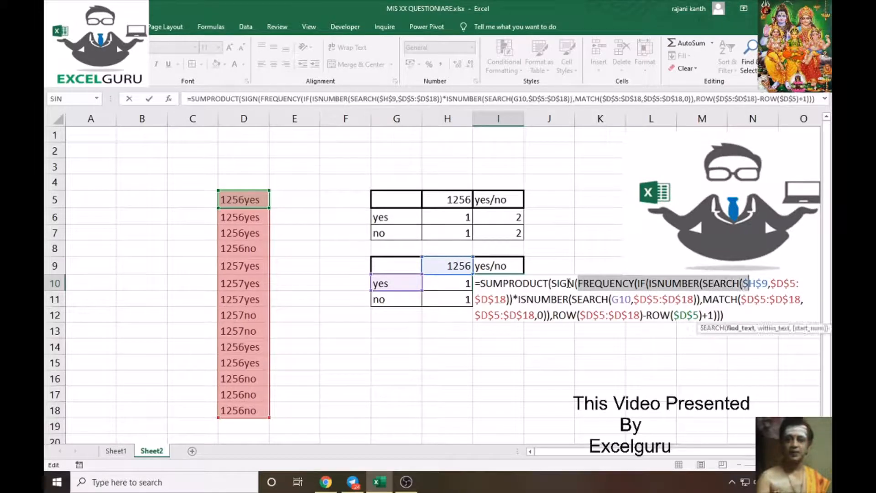
key("shift+Right")
key("shift+Right")
key("shift+Right")
key("shift+Right")
key("shift+Right")
key("shift+Right")
key("shift+Right")
key("shift+Right")
key("shift+Right")
key("shift+Right")
key("shift+Right")
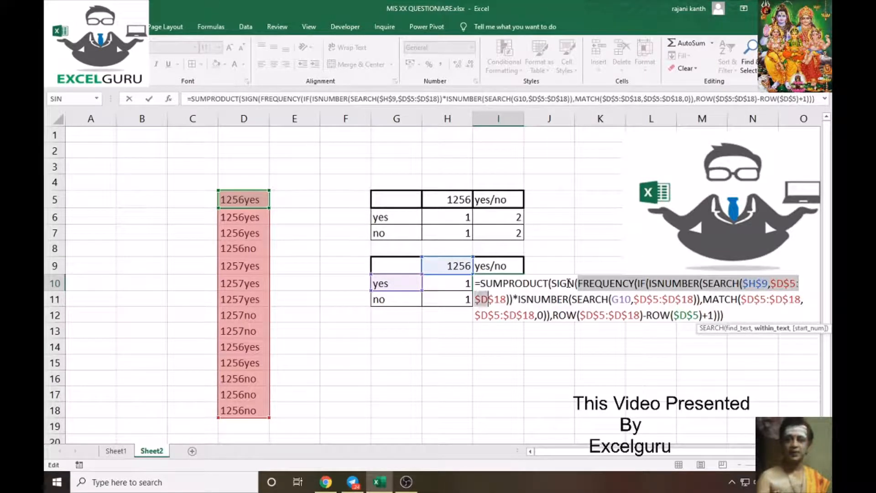
key("shift+Right")
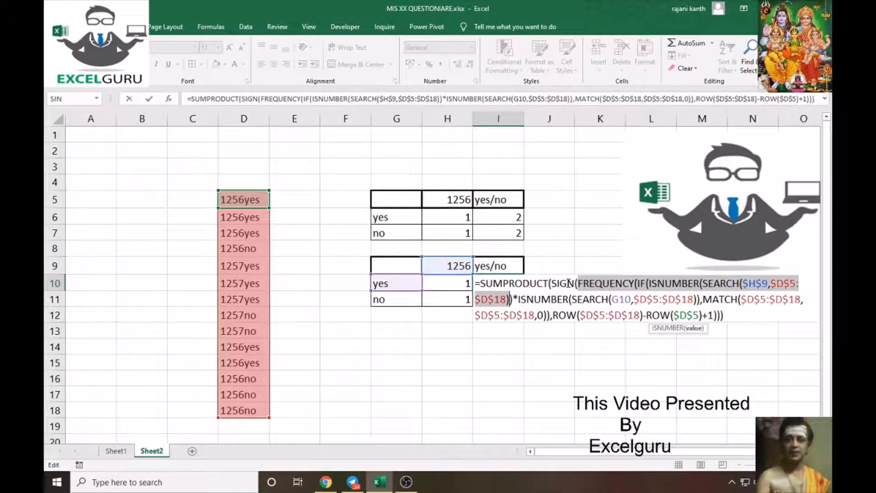
key("shift+Right")
key("Delete")
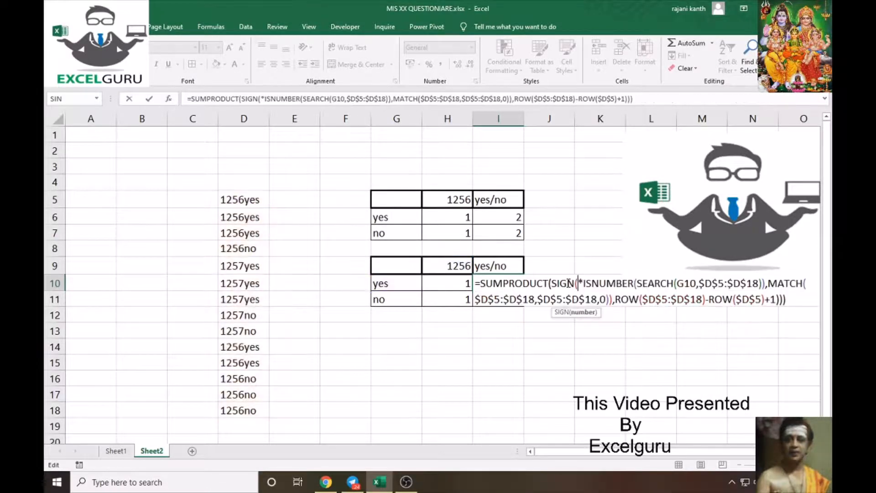
left_click(582, 283)
key("BackSpace")
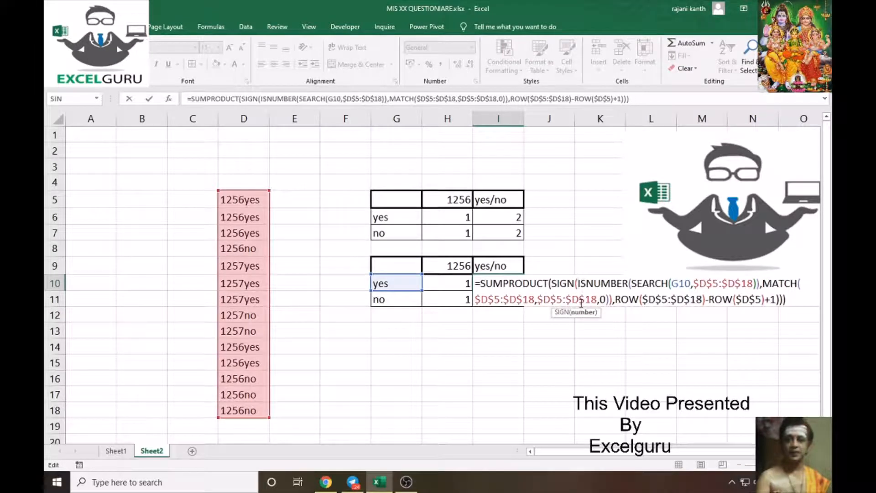
Step: Check the SIGN and SUMPRODUCT arguments in I10's shortened formula and try entering it
left_click(587, 313)
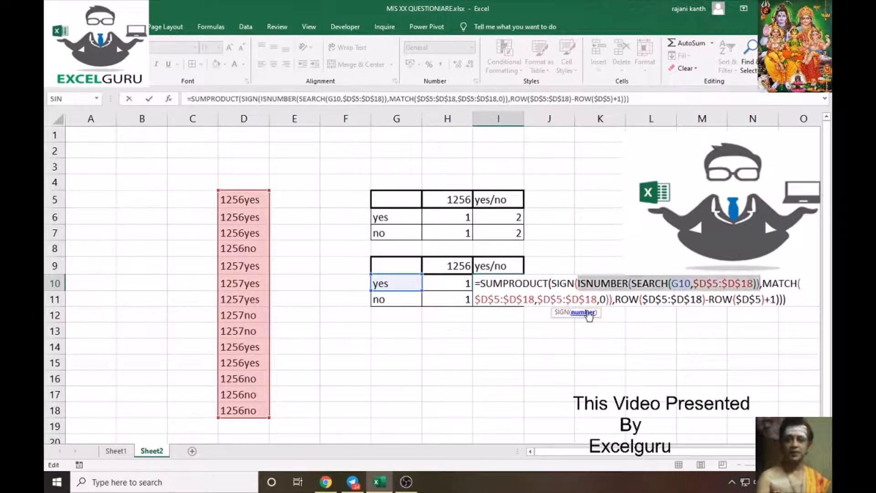
left_click(551, 283)
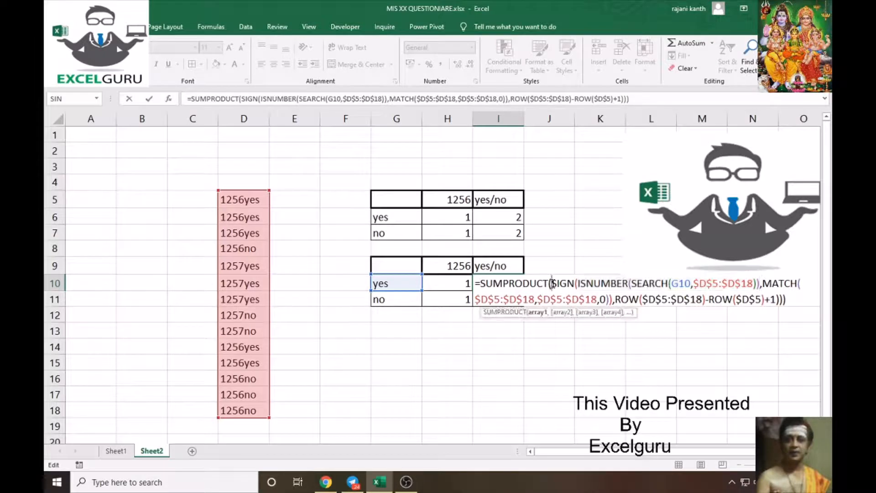
left_click(538, 313)
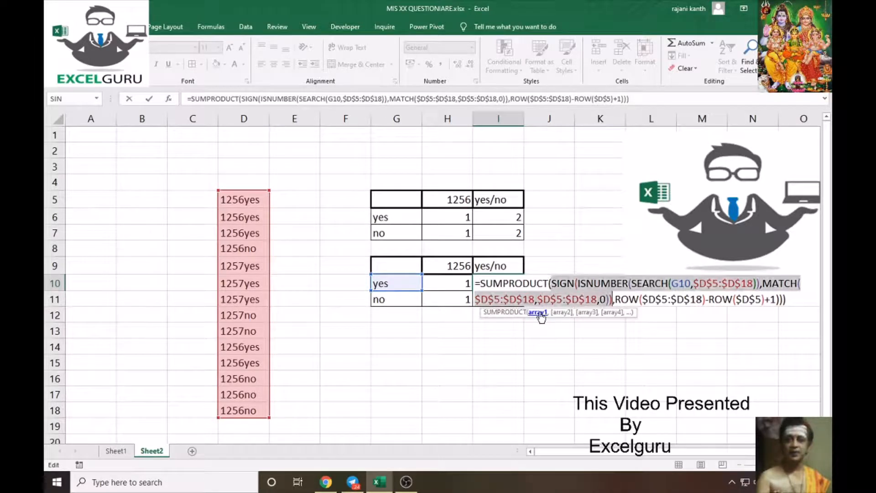
left_click(551, 283)
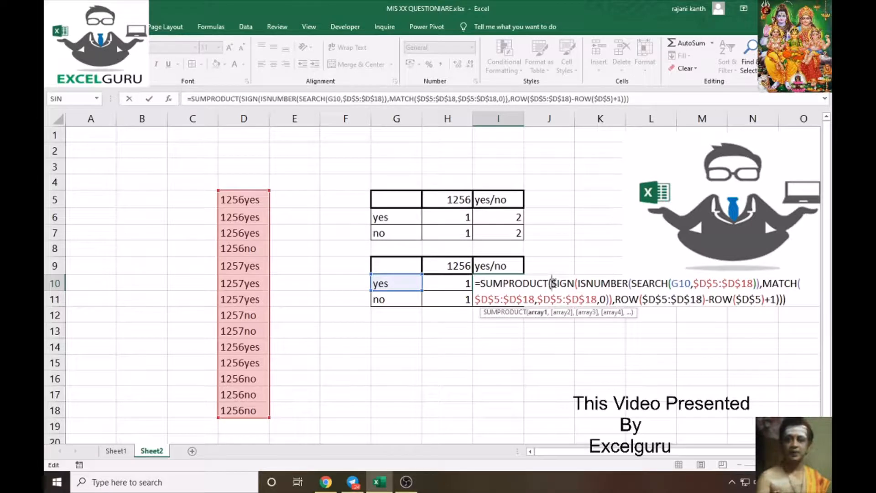
left_click(537, 313)
key("Return")
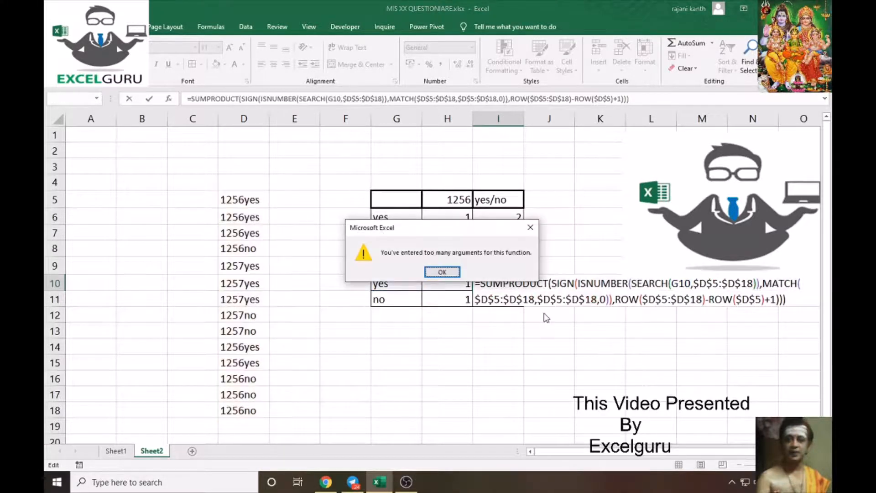
key("Return")
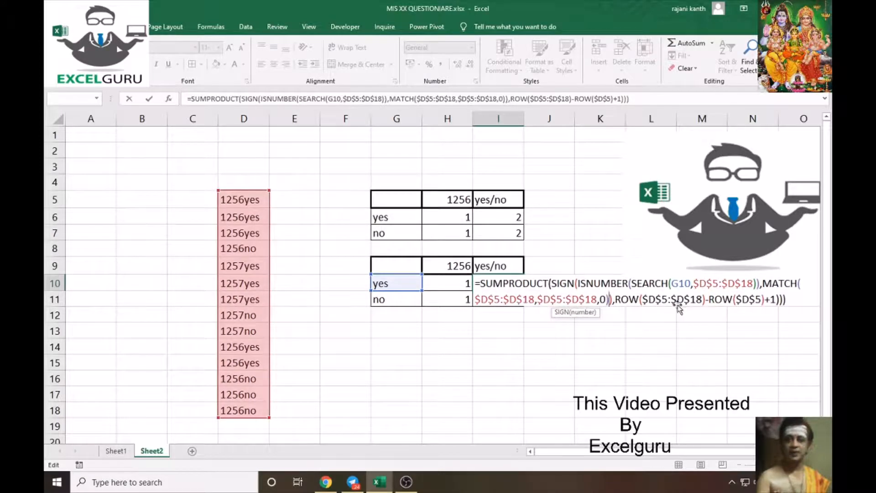
Step: Recheck the SIGN argument in I10's shortened formula and discard the whole edit
left_click(589, 313)
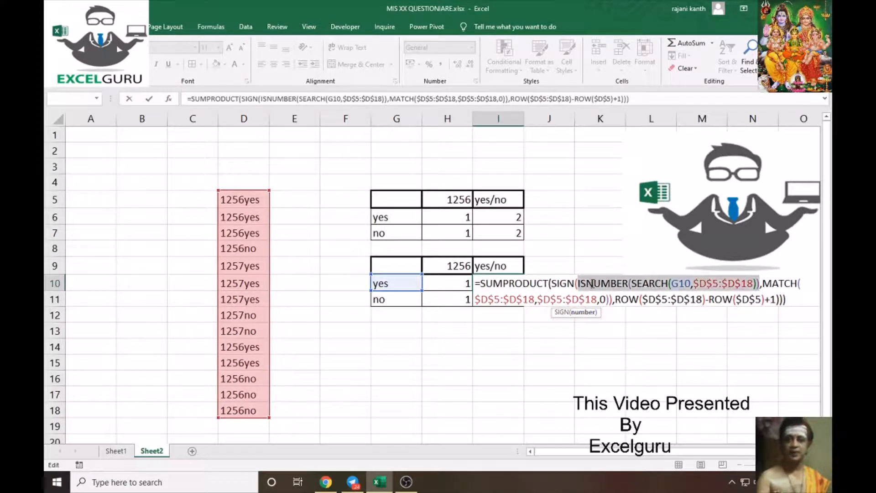
left_click(550, 282)
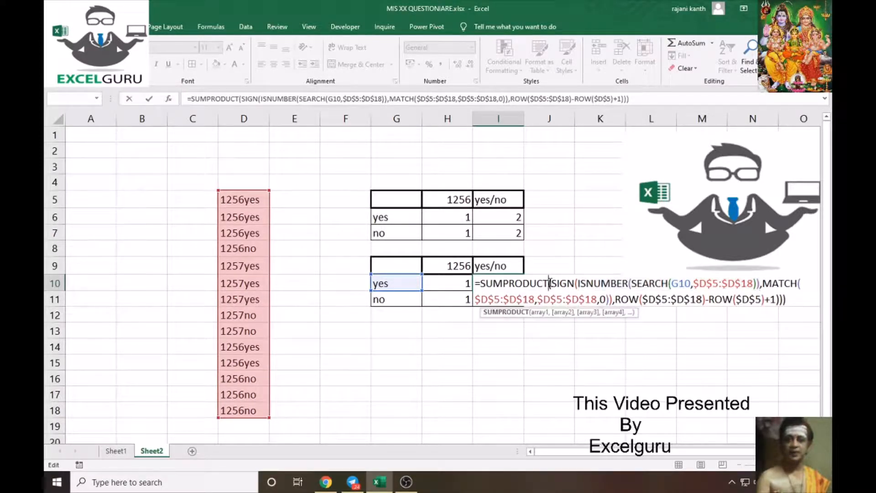
left_click(580, 283)
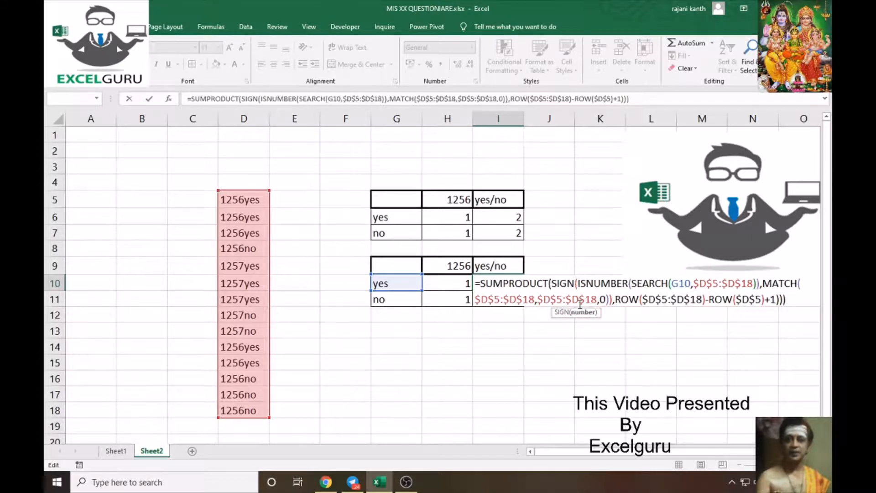
type("*")
key("Escape")
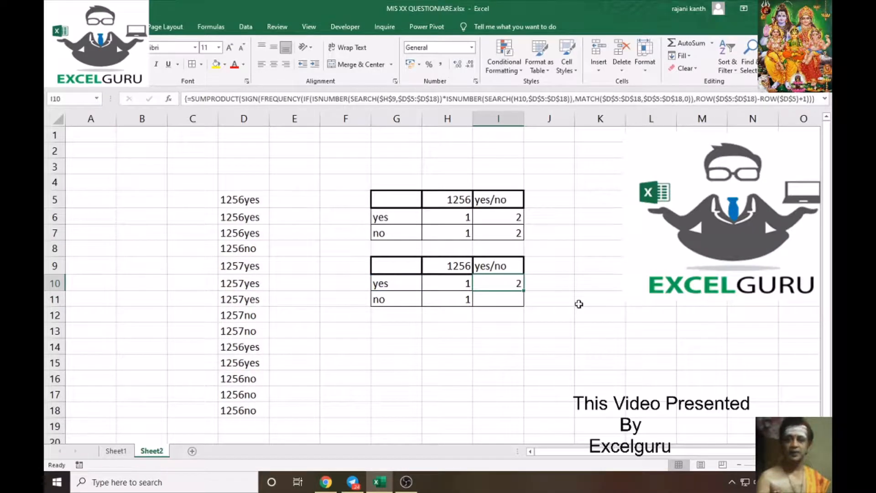
key("Delete")
type("=frequ")
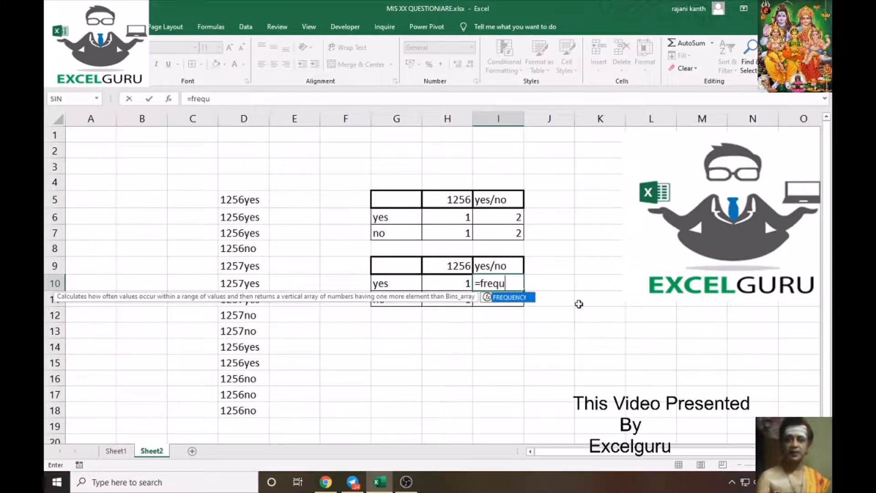
key("Tab")
type("i")
key("Tab")
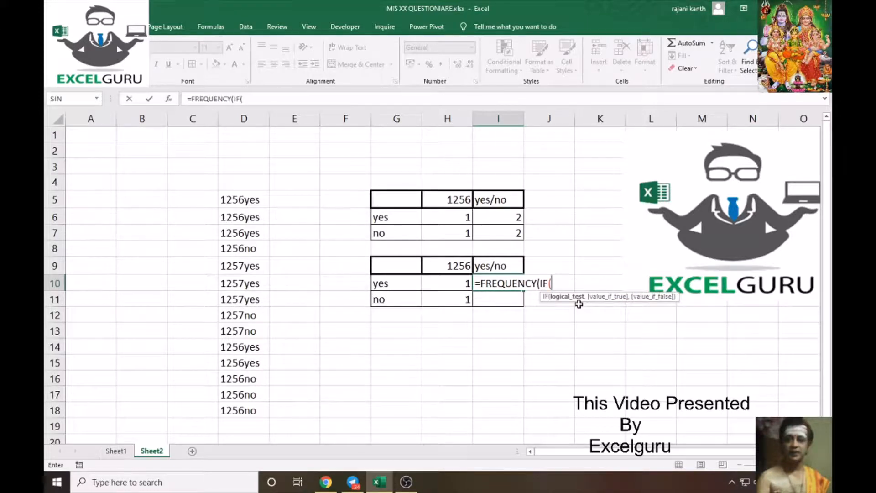
type("isnum")
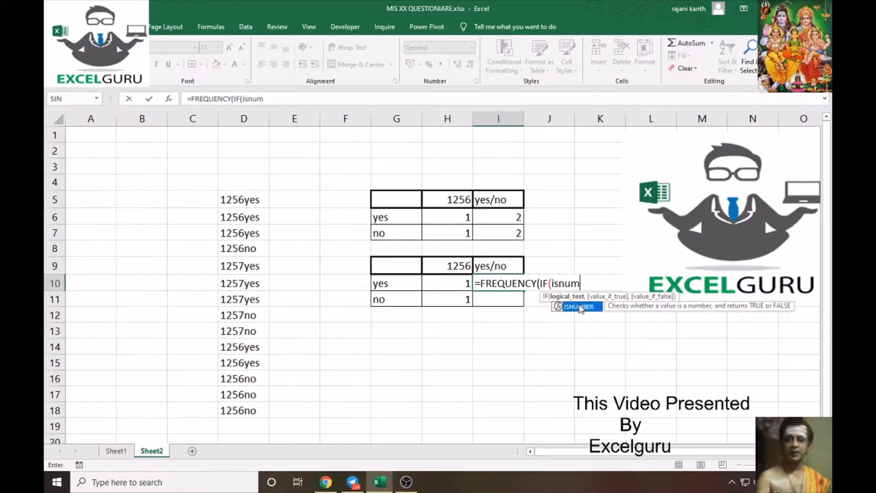
key("Tab")
type("search")
key("Tab")
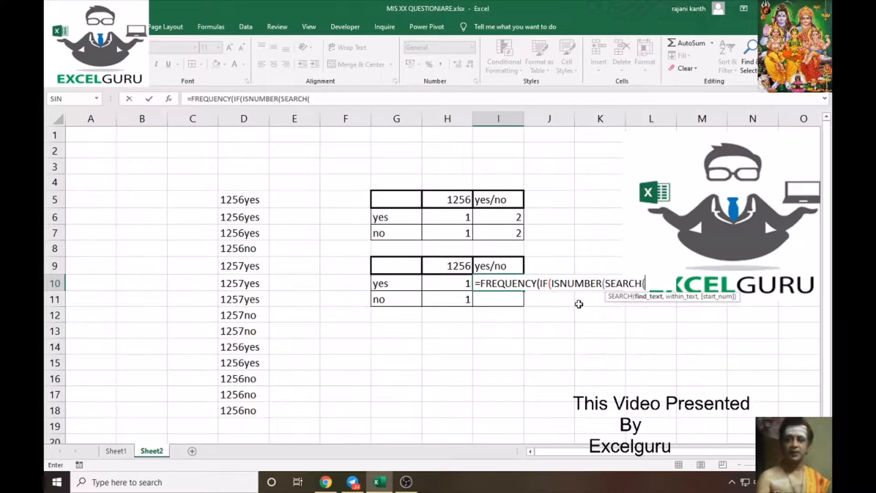
left_click(403, 284)
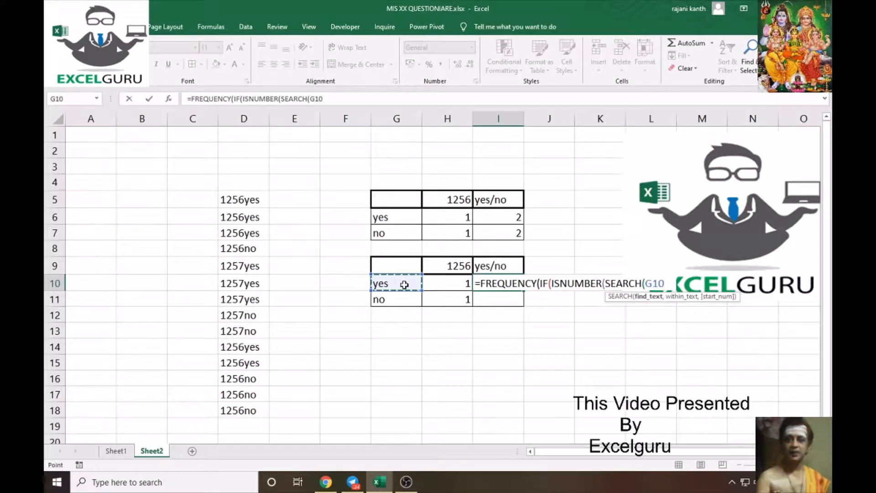
type(",")
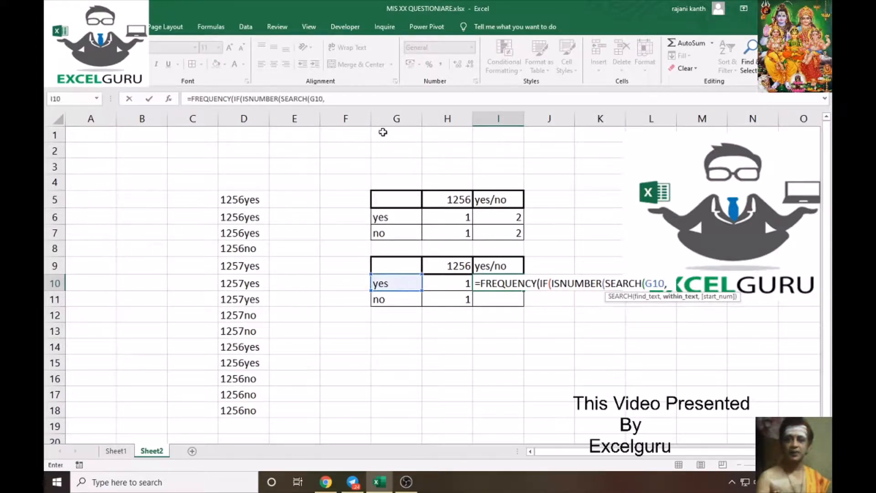
key("Escape")
Step: Copy H10's array formula across to I10
left_click(462, 285)
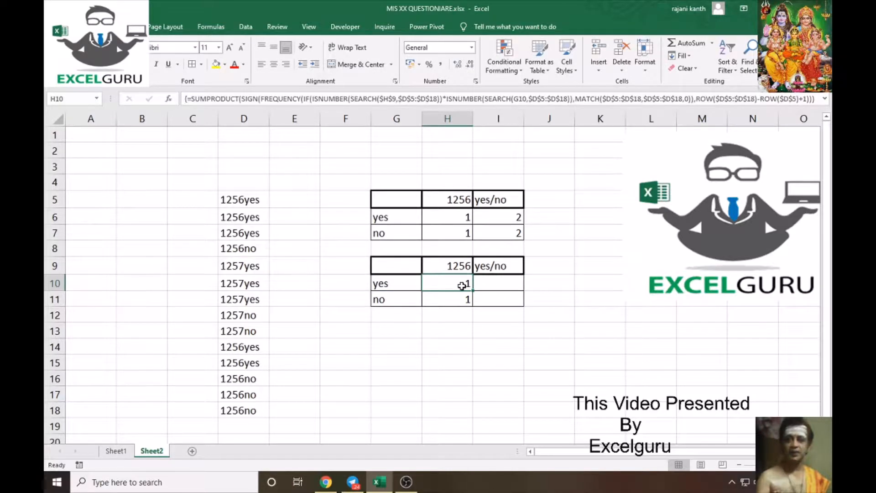
key("shift+Right")
key("ctrl+r")
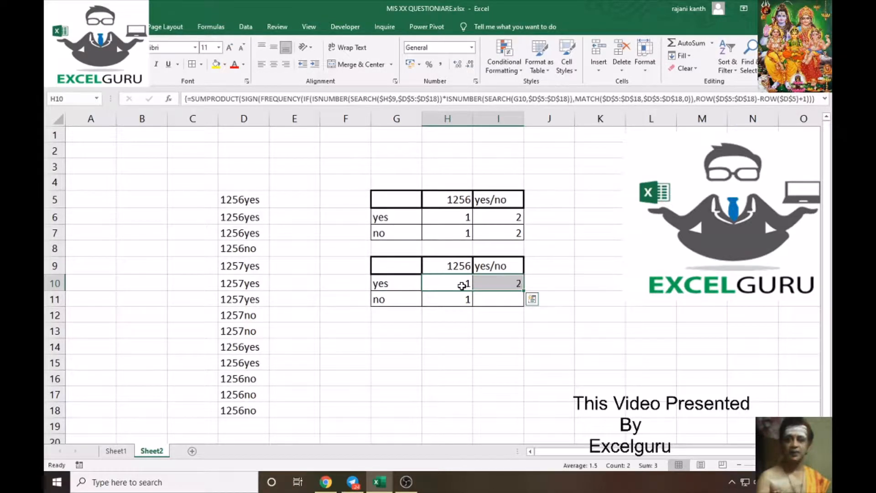
Step: Remove the ISNUMBER(SEARCH($H$9,$D$5:$D$18)) condition and its multiplication sign from the IF test in I10's formula
key("Right")
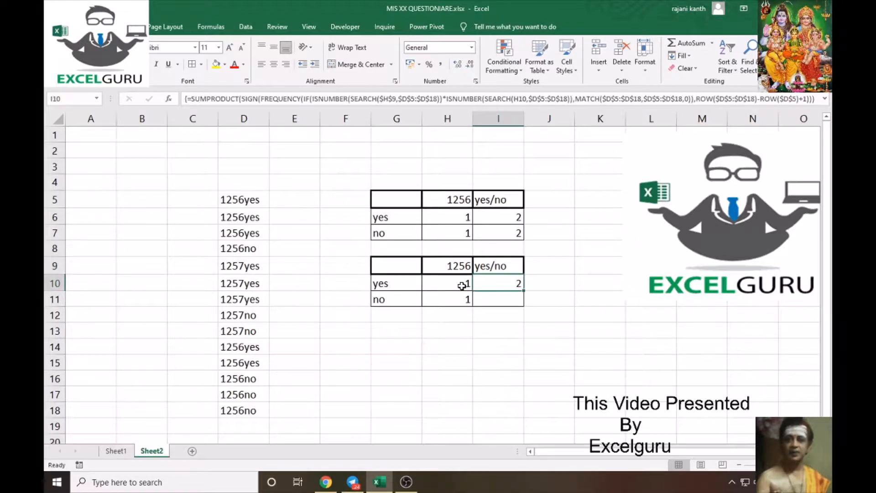
key("F2")
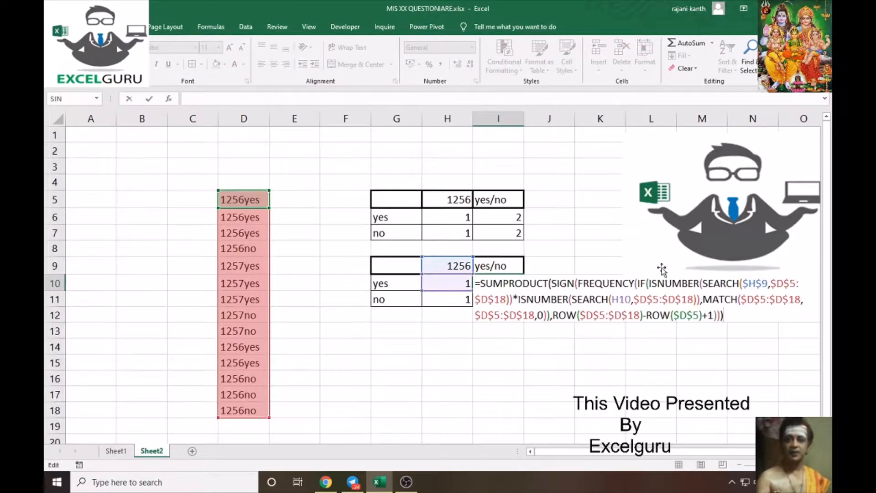
left_click(578, 285)
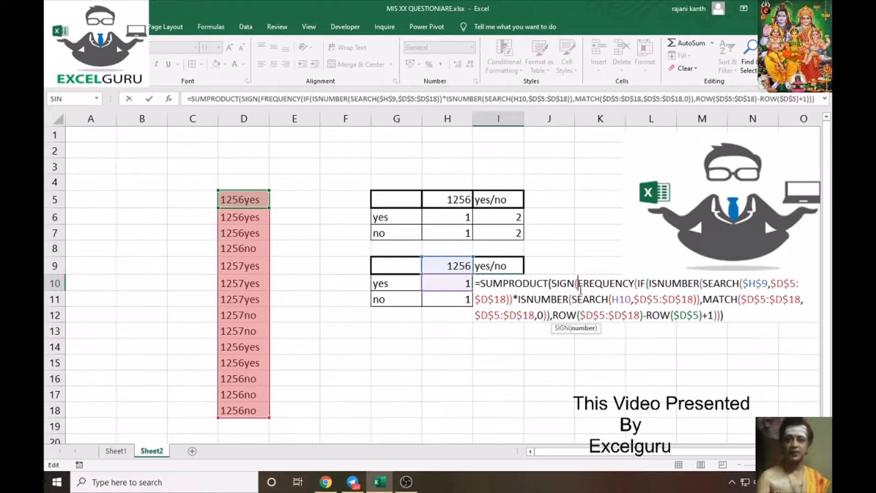
key("Right")
key("Right")
key("Right")
key("Right")
key("Right")
key("Right")
key("Right")
key("Right")
key("Right")
key("Right")
key("Right")
key("Right")
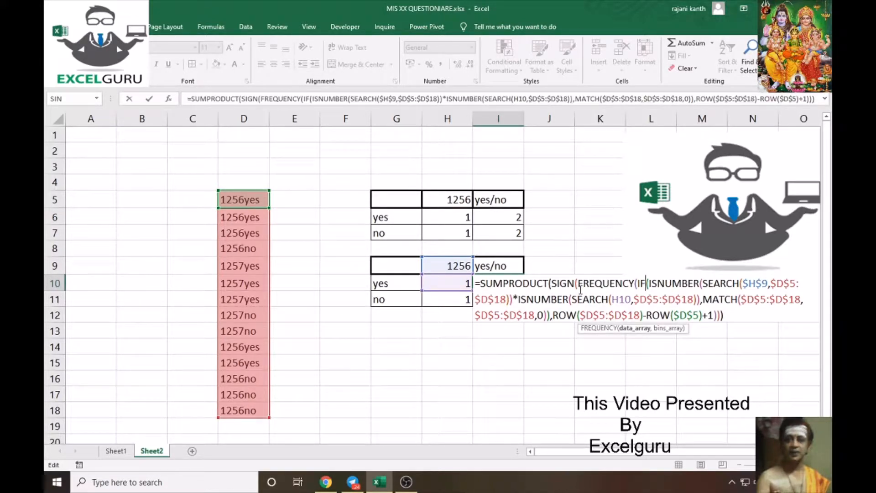
key("Right")
key("shift+Right")
key("shift+Right")
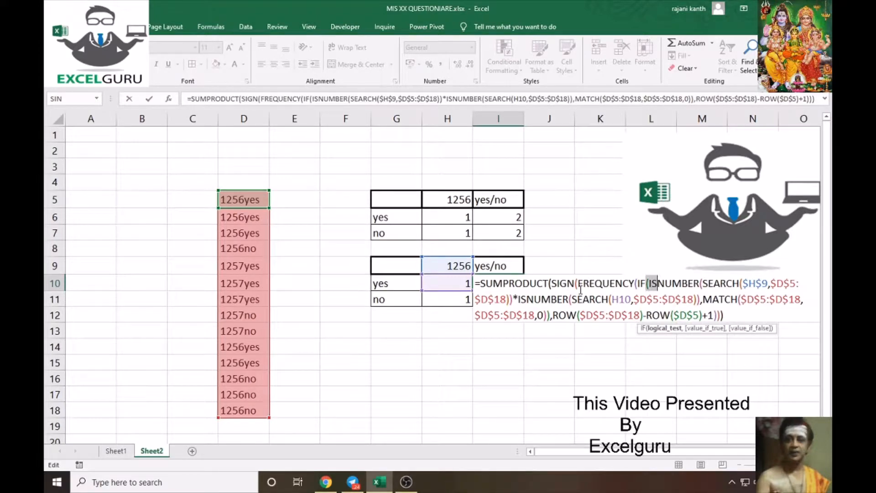
key("shift+Right")
key("shift+Right")
key("shift+Right")
key("shift+Right")
key("shift+Right")
key("shift+Right")
key("shift+Right")
key("shift+Right")
key("shift+Right")
key("shift+Right")
key("shift+Right")
key("shift+Right")
key("shift+Right")
key("shift+Right")
key("shift+Right")
key("shift+Right")
key("shift+Right")
key("shift+Right")
key("shift+Right")
key("shift+Right")
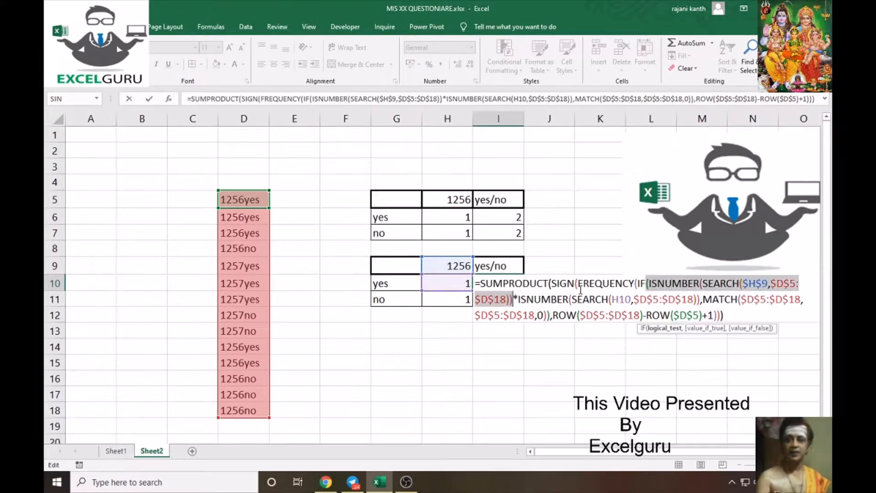
key("shift+Right")
key("Delete")
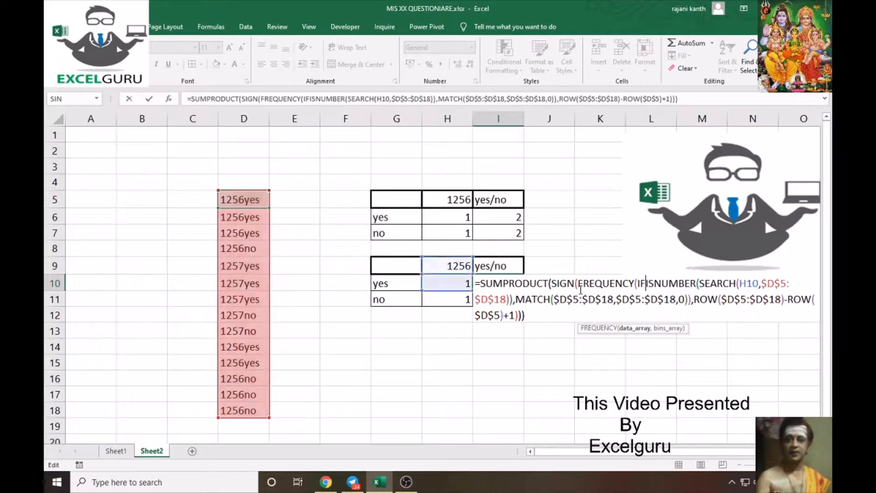
type("(")
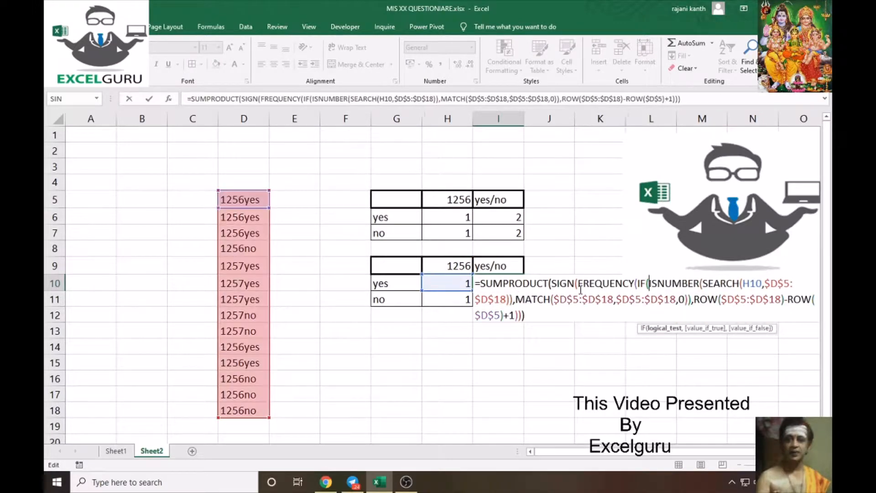
Step: Evaluate the logical test of the IF function in I10's formula and restore the expression
left_click(664, 328)
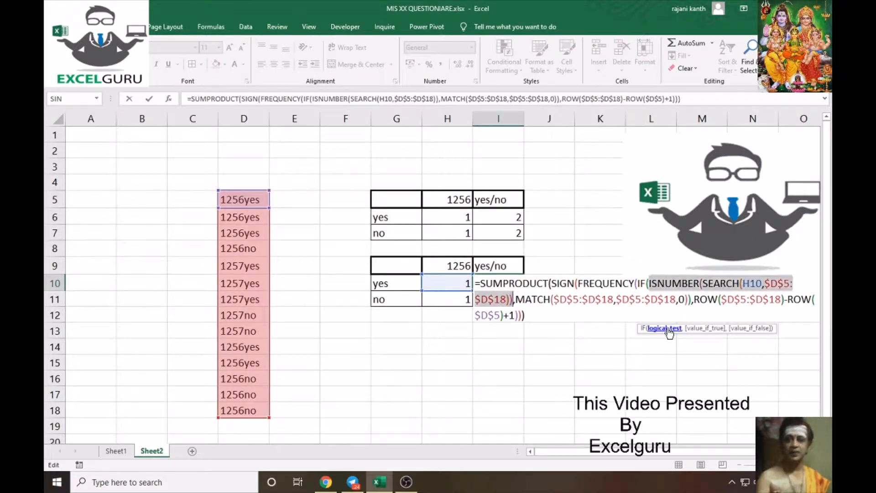
key("F9")
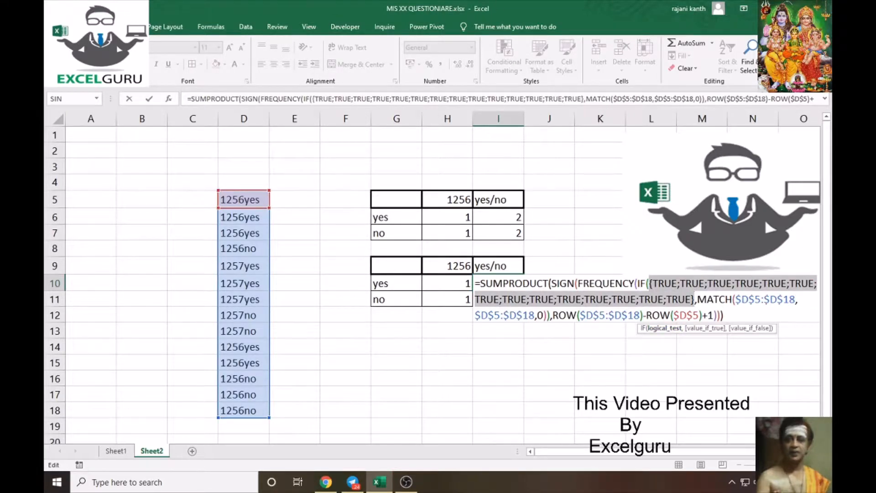
key("ctrl+z")
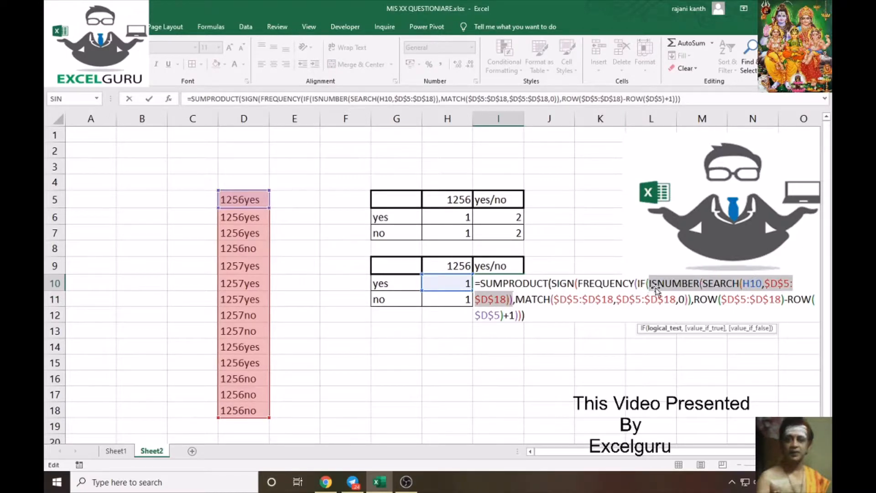
Step: Change the SEARCH find_text reference in I10's formula to G10
left_click(586, 283)
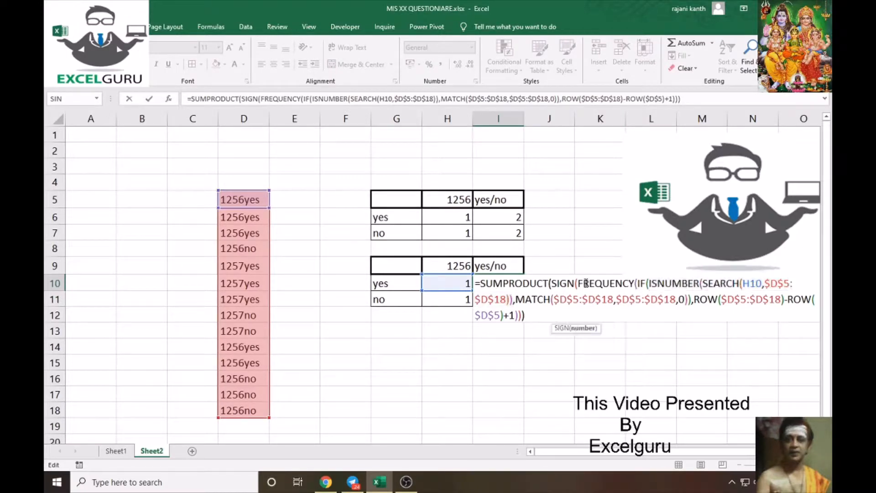
key("Right")
key("Right")
key("Right")
key("Right")
key("Right")
key("Right")
key("Right")
key("Right")
key("Right")
key("Right")
key("Right")
key("Right")
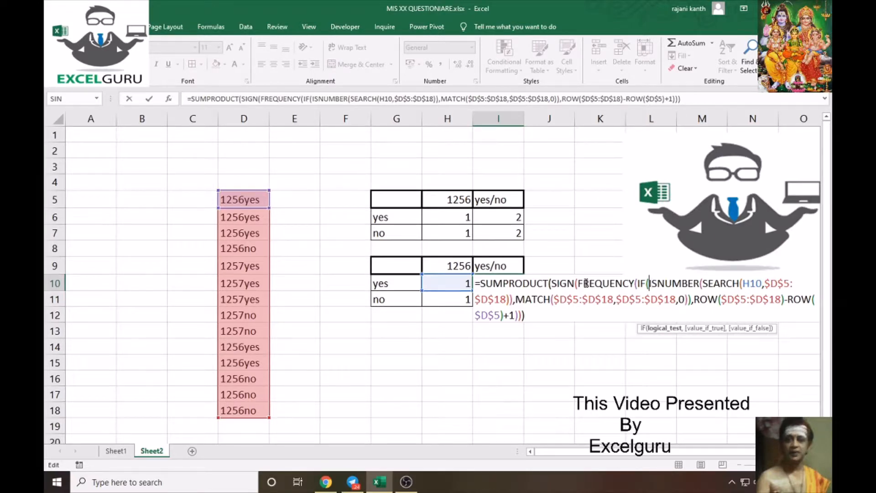
key("Right")
key("Right")
key("Right")
key("Right")
key("Right")
key("Right")
key("Right")
key("Right")
key("Right")
key("Right")
key("Right")
key("Right")
key("Right")
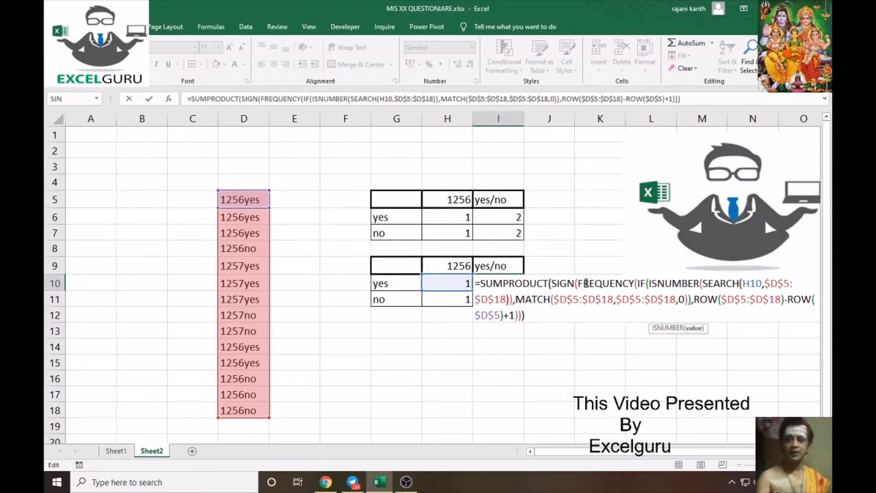
key("Right")
key("Right")
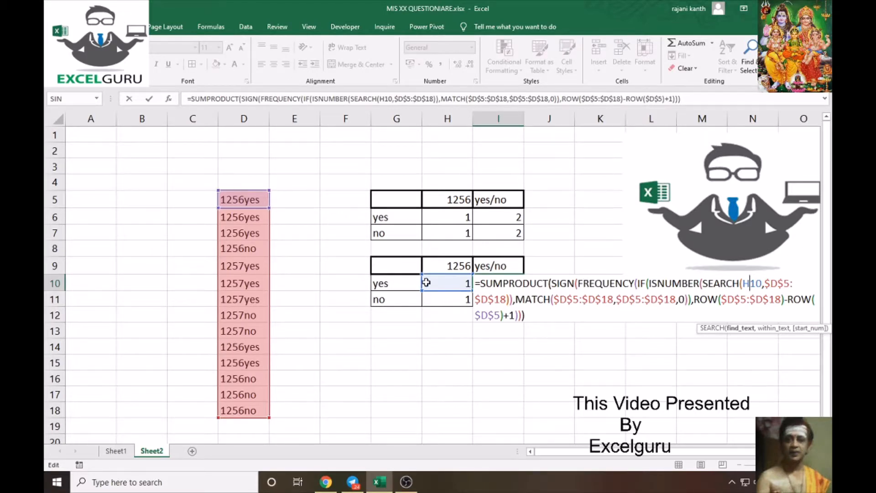
left_click(404, 284)
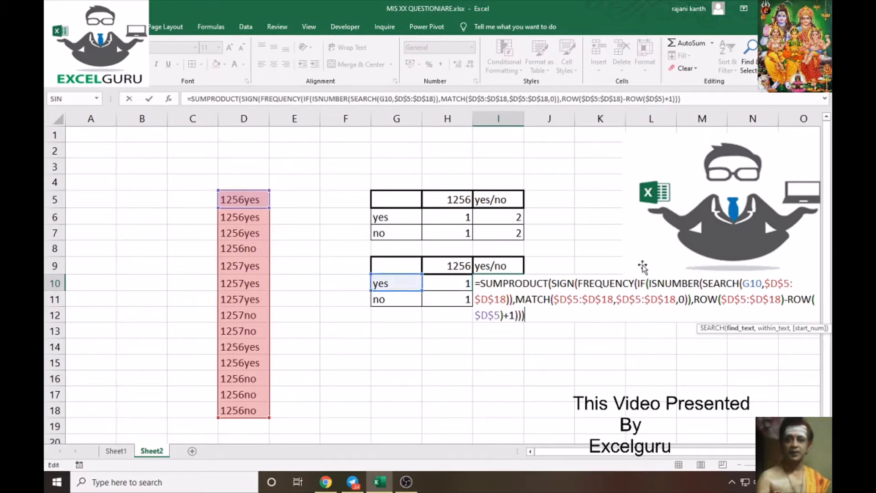
Step: Evaluate the SIGN function's number argument in I10's formula and restore the FREQUENCY expression
left_click(578, 283)
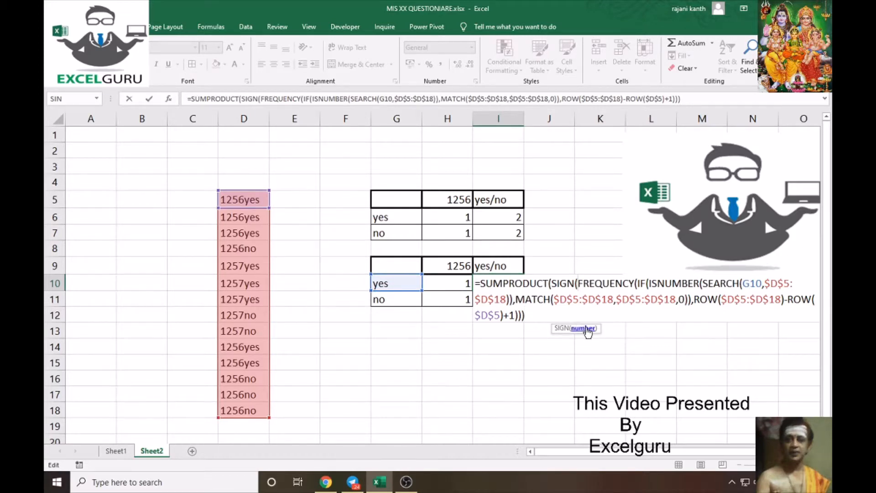
left_click(586, 328)
key("F9")
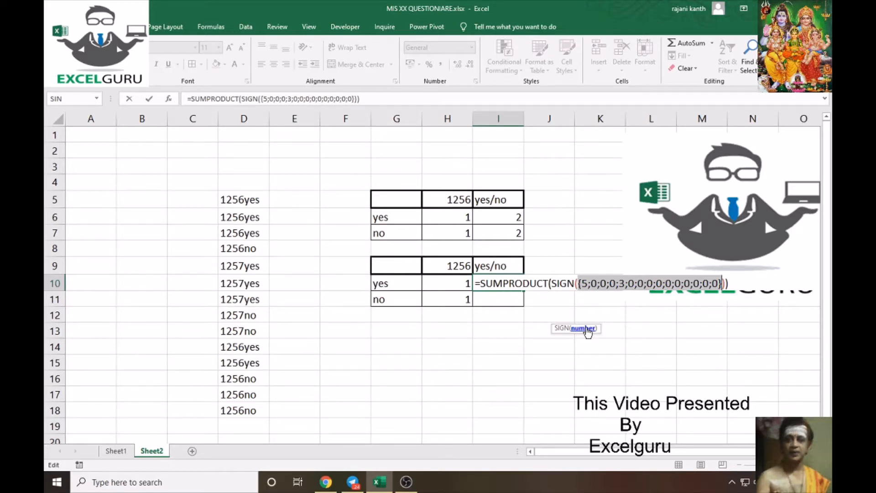
key("ctrl+z")
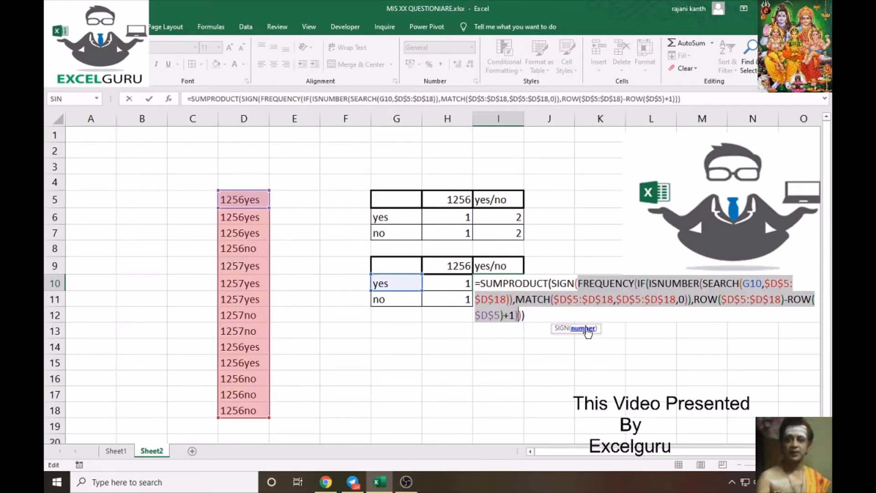
Step: Enter I10's edited formula as an array formula and fill it down to I11
left_click(482, 285)
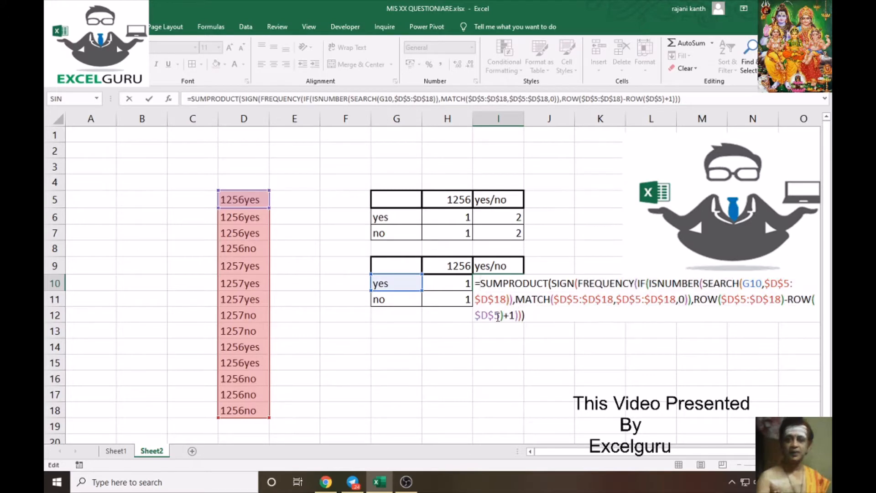
key("ctrl+shift+Return")
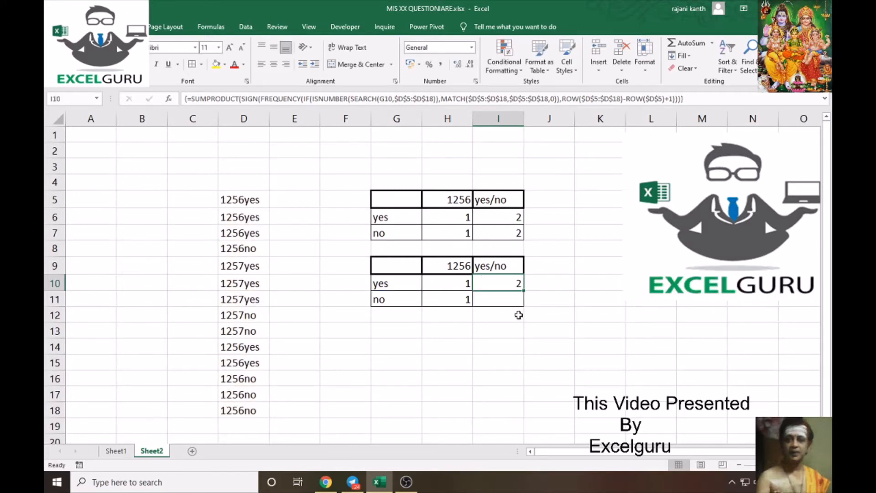
left_click_drag(523, 290, 537, 306)
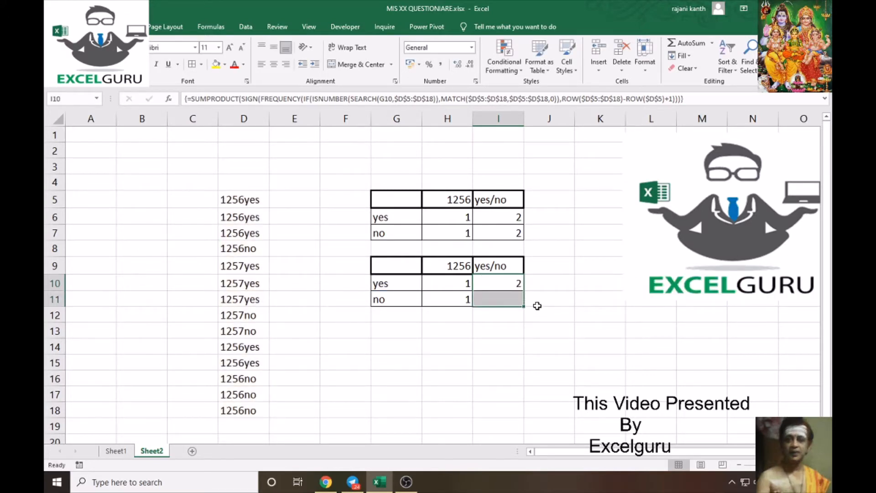
key("Down")
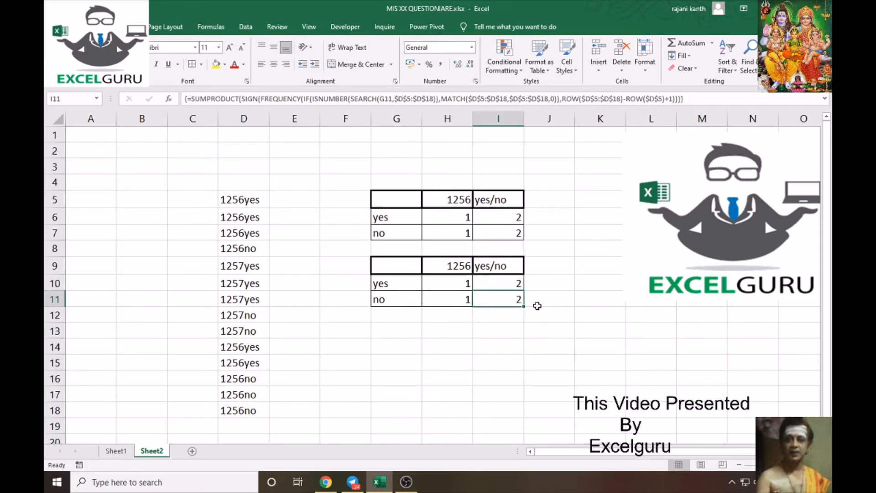